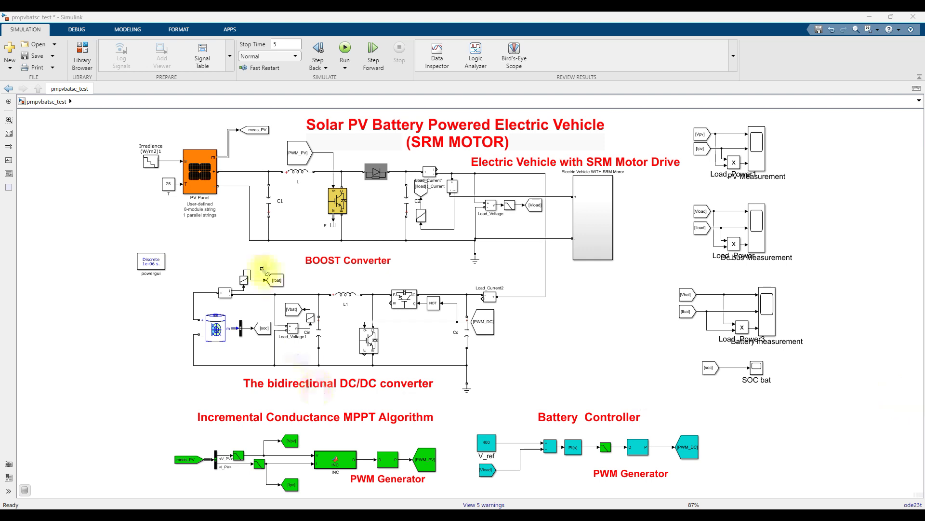
# Examine the PV panel, the shared DC bus section and the Incremental Conductance MPPT section of the model.
pyautogui.press('F10')
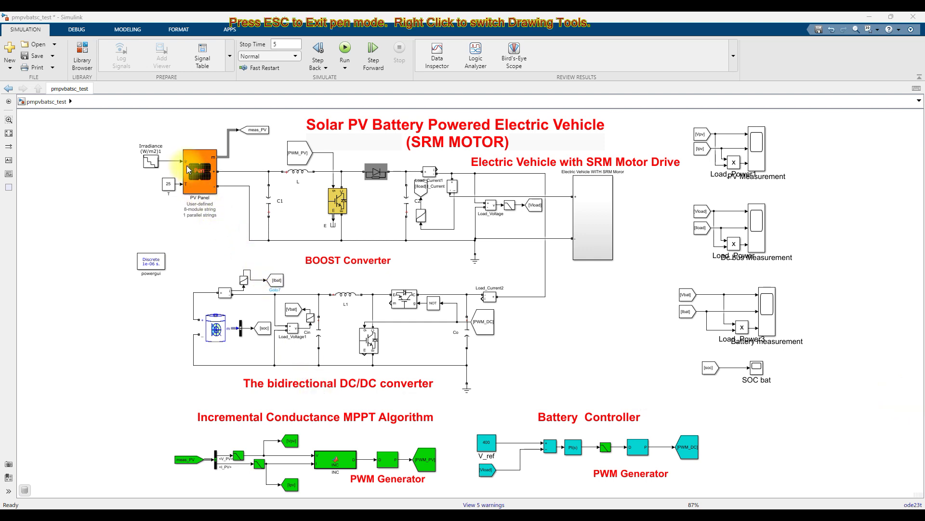
pyautogui.moveTo(174, 192); pyautogui.dragTo(204, 178)
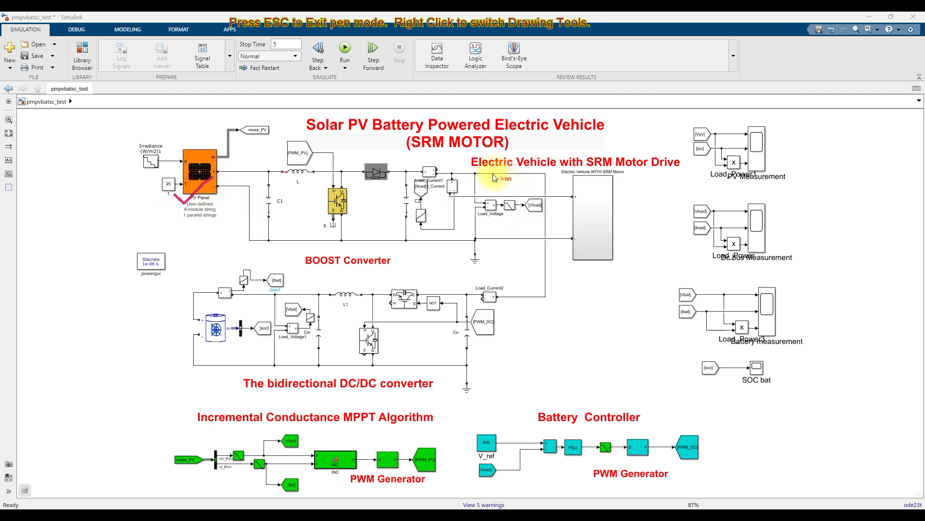
pyautogui.moveTo(473, 173)
pyautogui.mouseDown()
pyautogui.moveTo(452, 237)
pyautogui.moveTo(454, 368)
pyautogui.moveTo(530, 363)
pyautogui.moveTo(536, 253)
pyautogui.moveTo(516, 169)
pyautogui.moveTo(477, 171)
pyautogui.mouseUp()
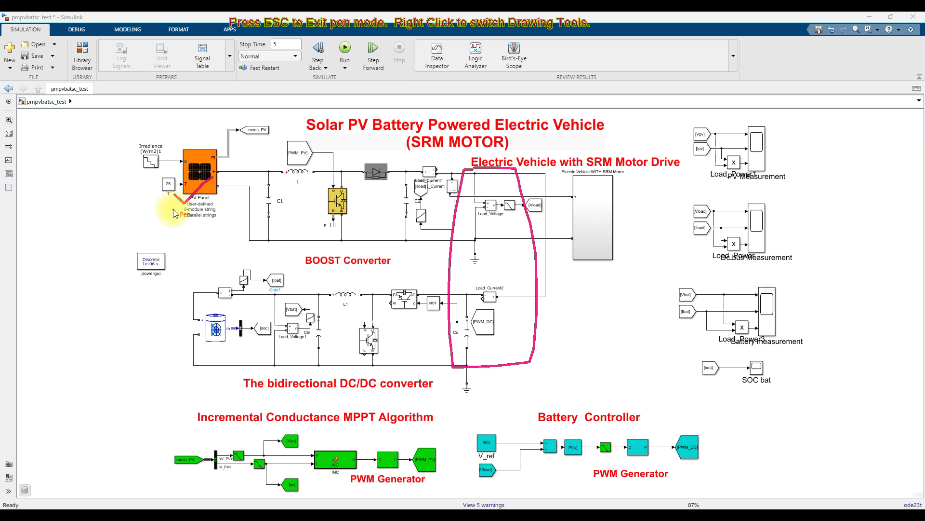
pyautogui.click(330, 415)
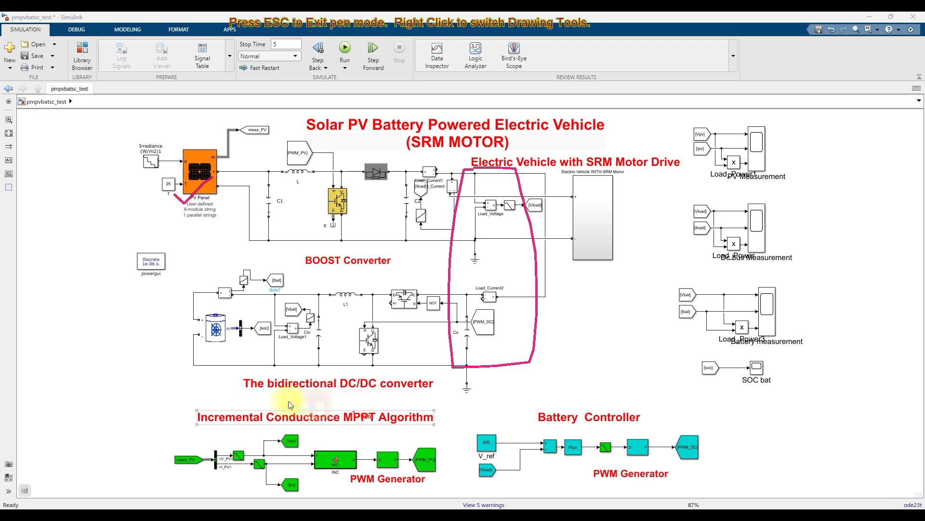
pyautogui.click(217, 394)
pyautogui.moveTo(323, 398)
pyautogui.mouseDown()
pyautogui.moveTo(246, 400)
pyautogui.moveTo(165, 432)
pyautogui.moveTo(192, 472)
pyautogui.moveTo(321, 491)
pyautogui.moveTo(430, 479)
pyautogui.moveTo(381, 402)
pyautogui.mouseUp()
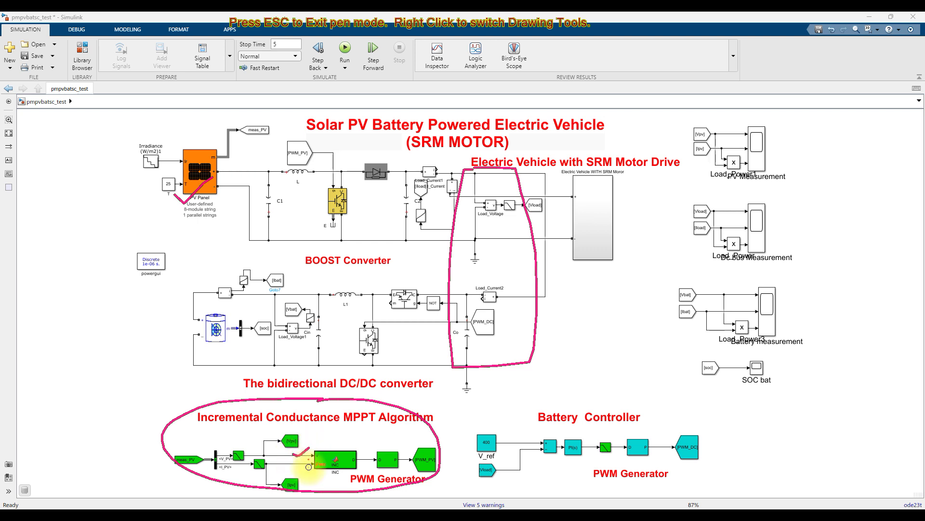
pyautogui.moveTo(307, 448)
pyautogui.mouseDown()
pyautogui.moveTo(296, 457)
pyautogui.moveTo(307, 461)
pyautogui.mouseUp()
pyautogui.press('Escape')
# Open the code of the INC function block in the Incremental Conductance MPPT section.
pyautogui.click(333, 464)
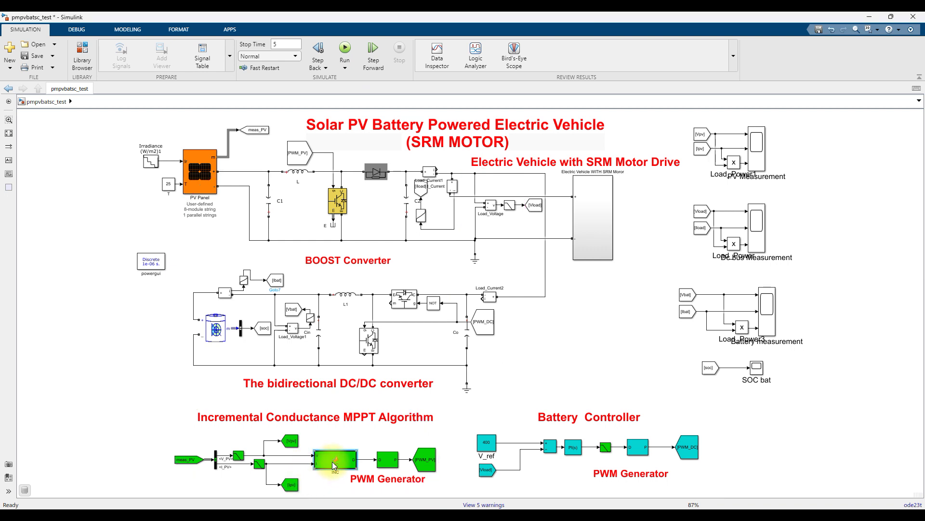
pyautogui.doubleClick(332, 461)
pyautogui.moveTo(404, 246); pyautogui.dragTo(399, 352)
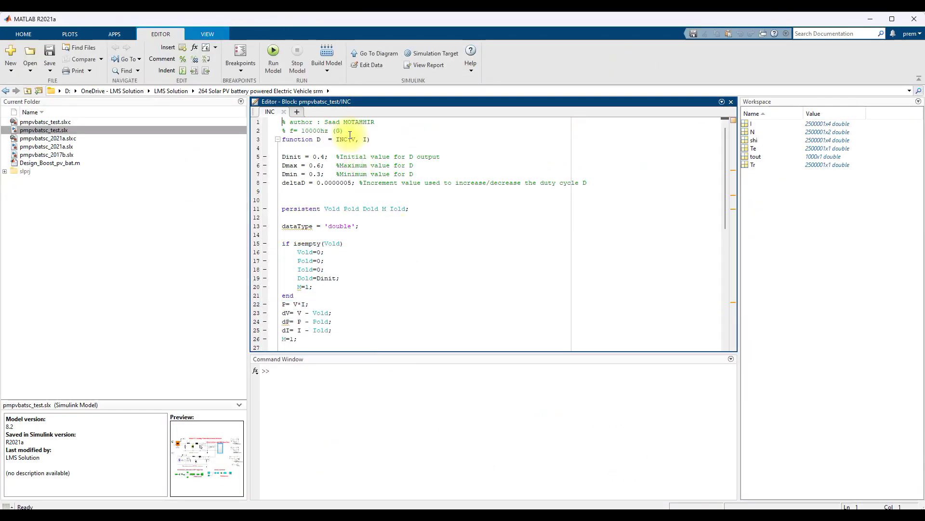
# Delete the two header comment lines above the INC function declaration and save the code.
pyautogui.moveTo(350, 135); pyautogui.dragTo(262, 119)
pyautogui.press('BackSpace')
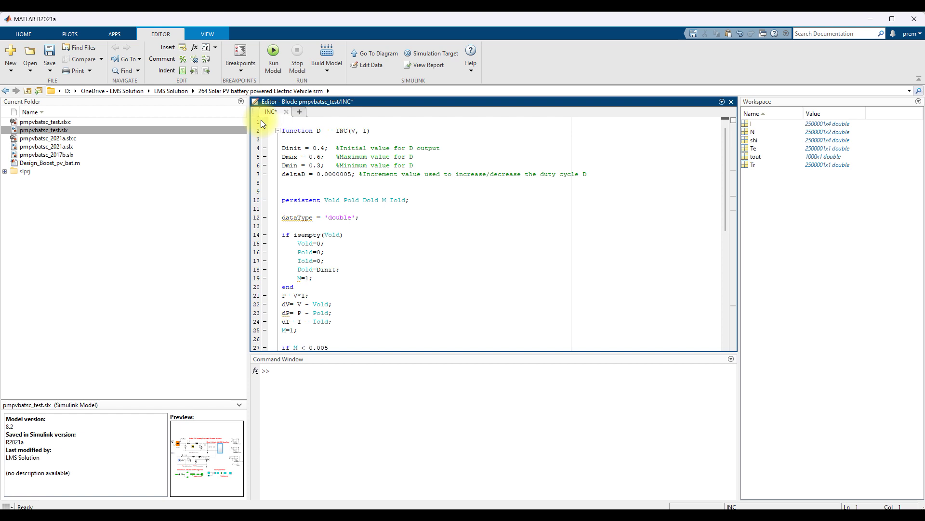
pyautogui.scroll(-1, 393, 182)
pyautogui.scroll(1, 386, 181)
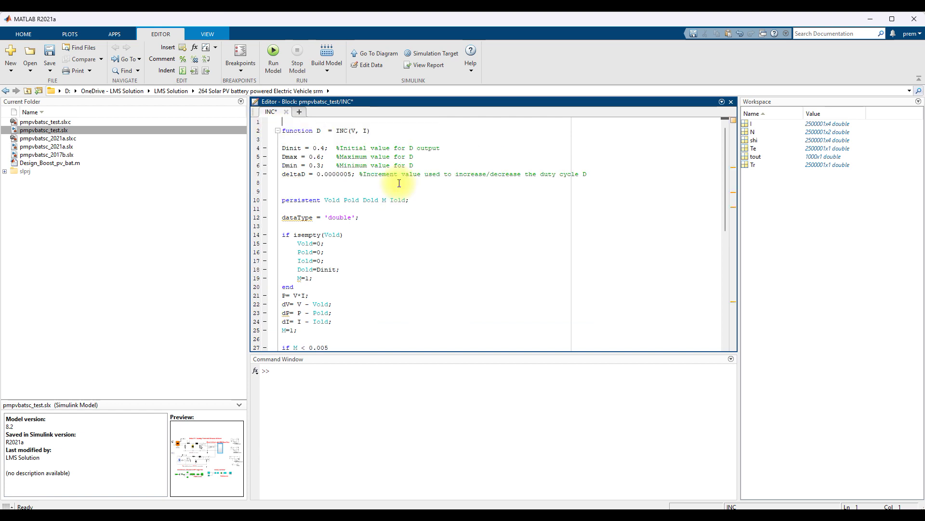
pyautogui.click(328, 149)
pyautogui.click(50, 54)
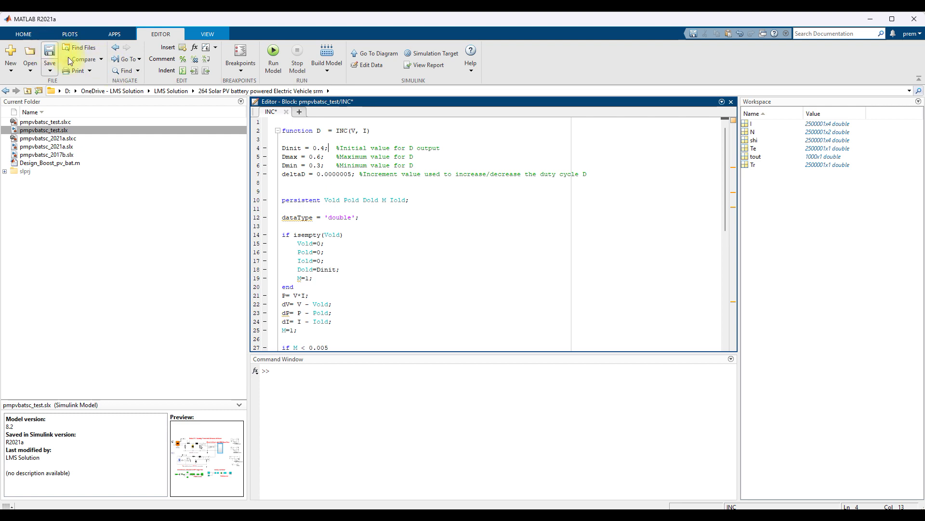
# Examine the duty-cycle limits and increment, the persistent variables and their initialization in the INC function.
pyautogui.click(302, 159)
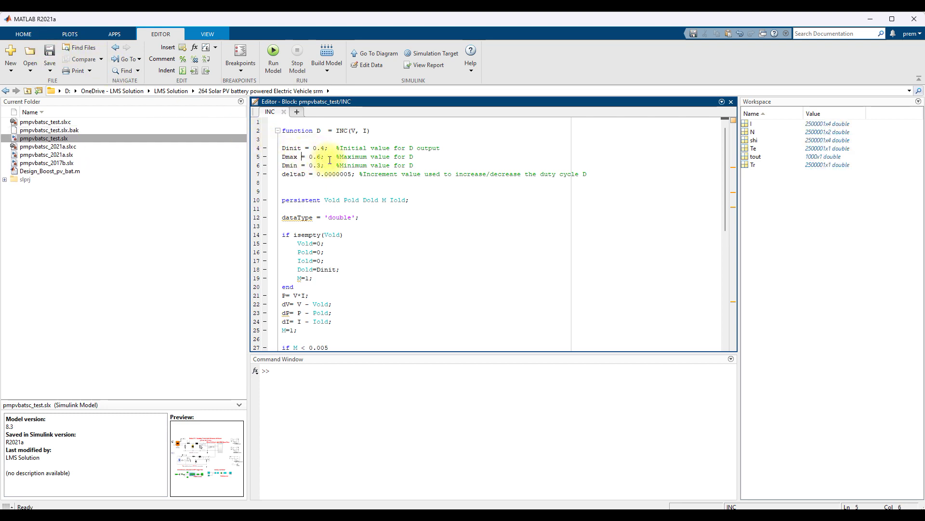
pyautogui.hotkey('ctrl', 'shift', 'p')
pyautogui.moveTo(327, 159)
pyautogui.mouseDown()
pyautogui.moveTo(327, 177)
pyautogui.moveTo(350, 167)
pyautogui.mouseUp()
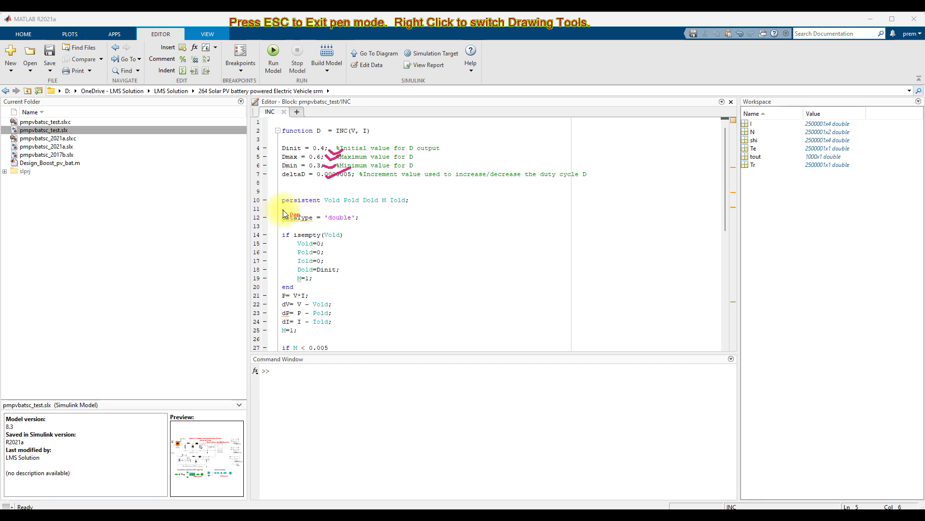
pyautogui.moveTo(327, 207)
pyautogui.mouseDown()
pyautogui.moveTo(406, 210)
pyautogui.moveTo(411, 197)
pyautogui.moveTo(361, 184)
pyautogui.moveTo(318, 201)
pyautogui.mouseUp()
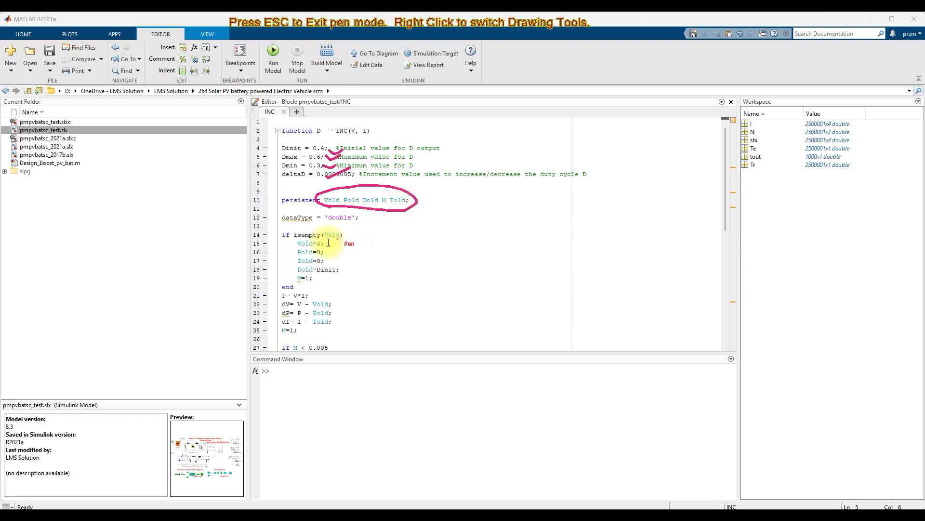
pyautogui.moveTo(322, 236); pyautogui.dragTo(343, 236)
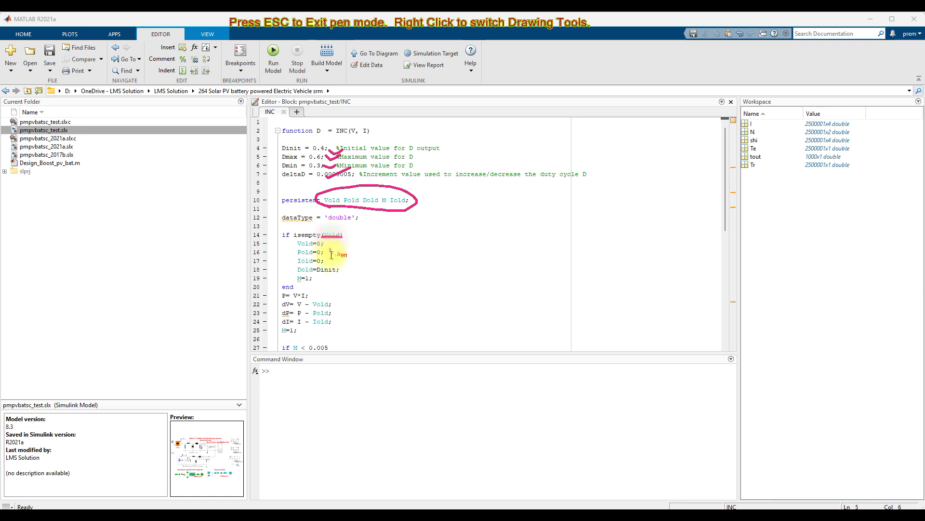
pyautogui.moveTo(291, 244)
pyautogui.mouseDown()
pyautogui.moveTo(306, 242)
pyautogui.moveTo(309, 260)
pyautogui.moveTo(298, 272)
pyautogui.moveTo(315, 262)
pyautogui.mouseUp()
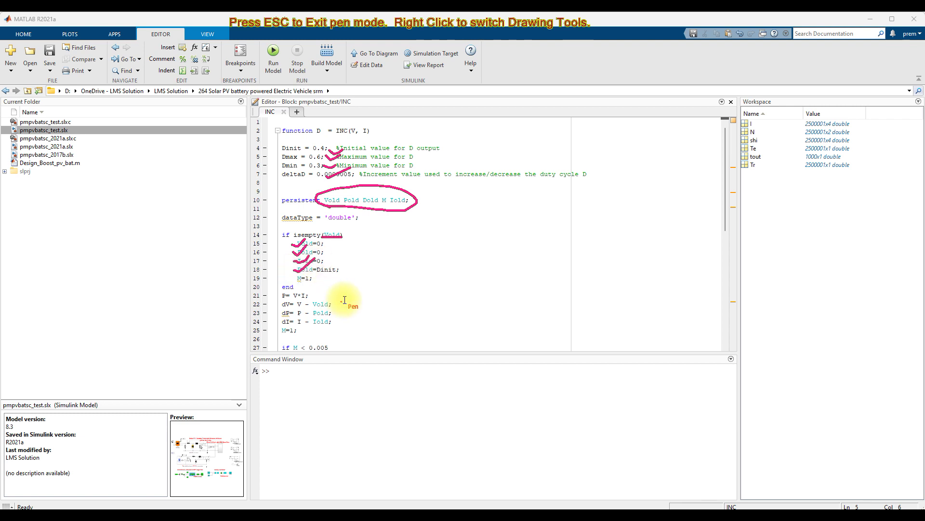
pyautogui.press('Escape')
# Examine the power calculation P = V*I and the voltage, power and current difference lines.
pyautogui.scroll(-4, 352, 239)
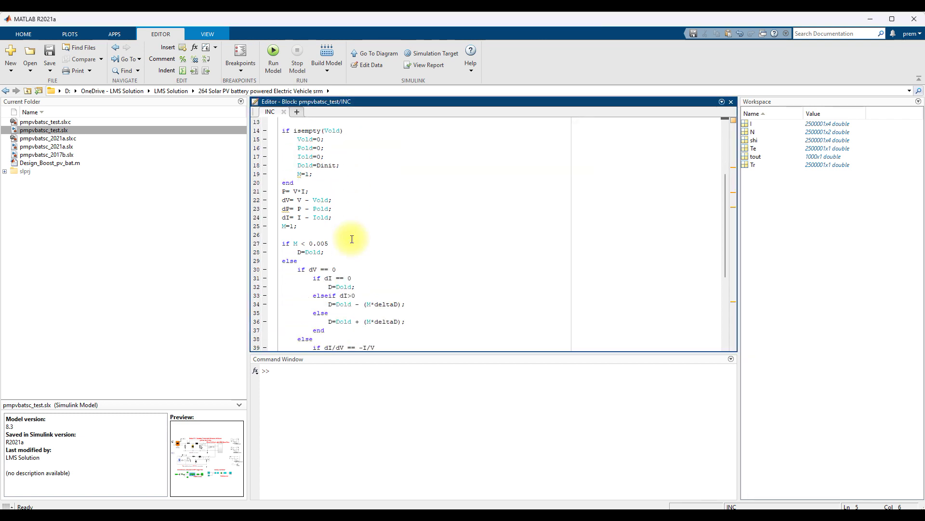
pyautogui.scroll(-1, 309, 189)
pyautogui.moveTo(309, 166); pyautogui.dragTo(282, 166)
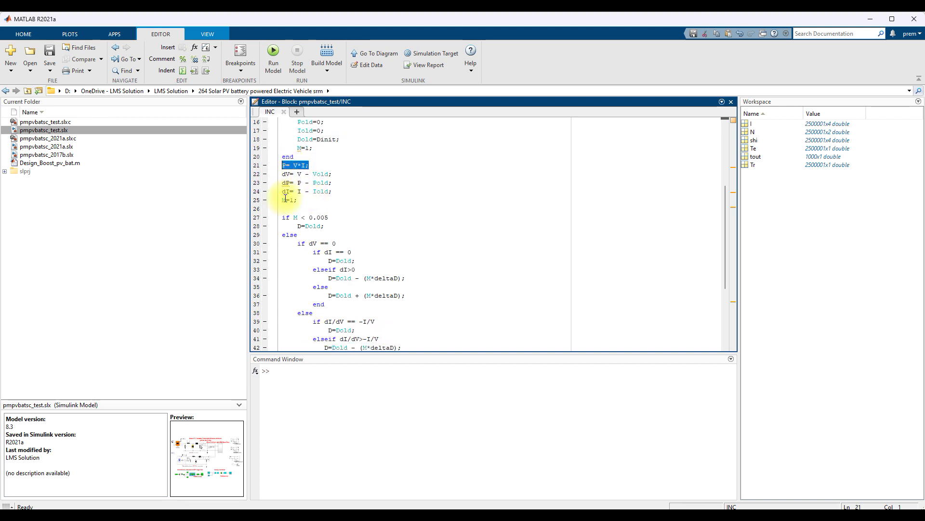
pyautogui.moveTo(333, 183)
pyautogui.mouseDown()
pyautogui.moveTo(294, 175)
pyautogui.moveTo(330, 182)
pyautogui.moveTo(282, 183)
pyautogui.moveTo(311, 191)
pyautogui.moveTo(285, 195)
pyautogui.mouseUp()
pyautogui.scroll(-2, 353, 216)
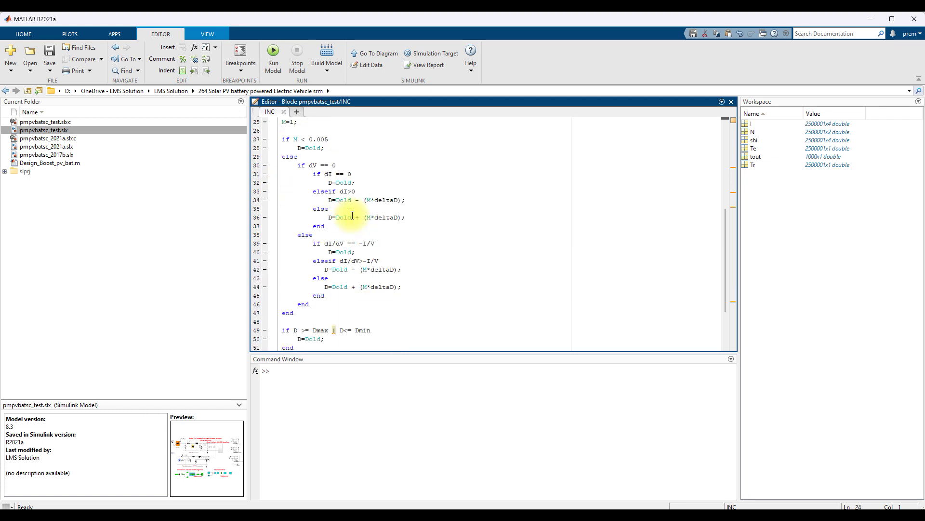
# Examine the dV == 0 branch, with its dI conditions and the duty-cycle update for each case.
pyautogui.moveTo(352, 197)
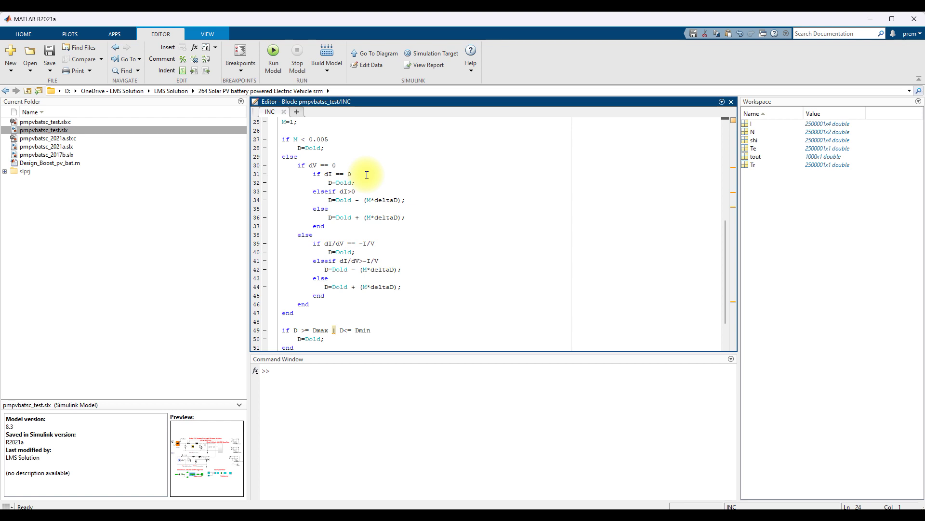
pyautogui.moveTo(337, 165); pyautogui.dragTo(311, 166)
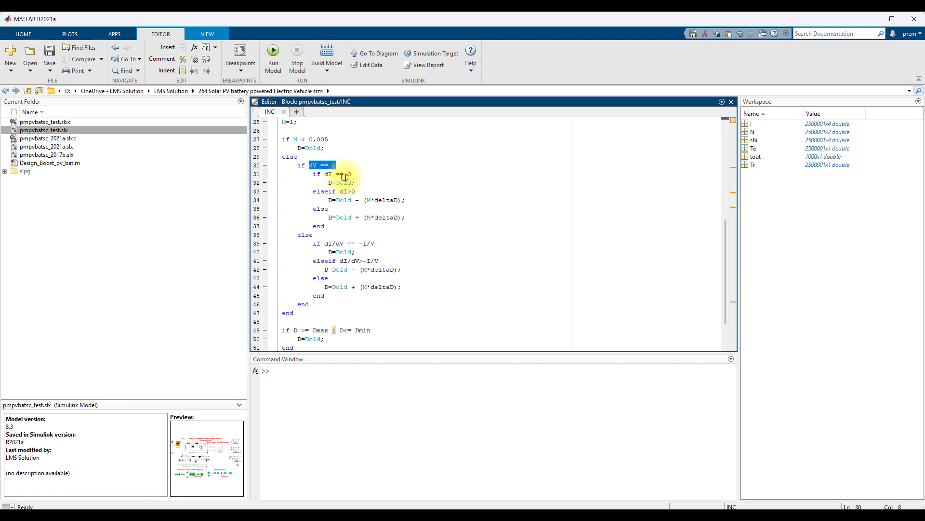
pyautogui.moveTo(362, 174); pyautogui.dragTo(324, 175)
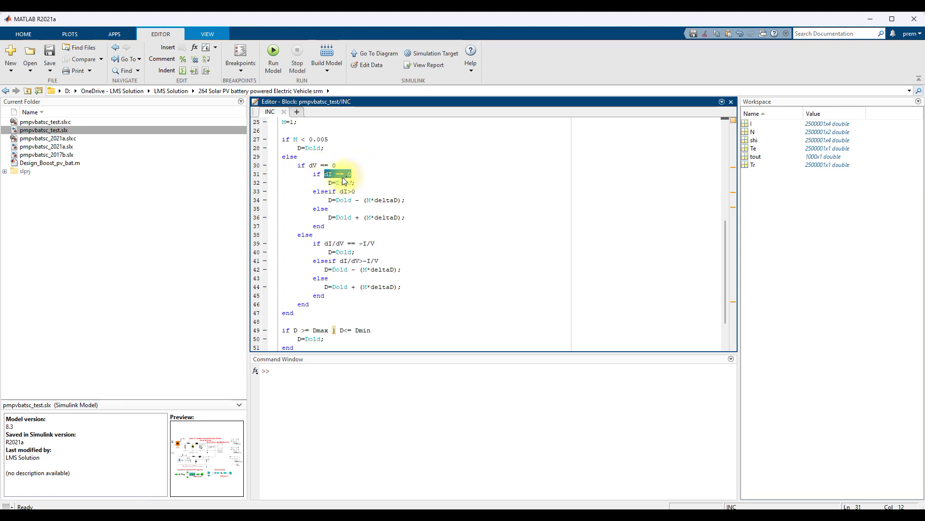
pyautogui.moveTo(355, 183); pyautogui.dragTo(327, 184)
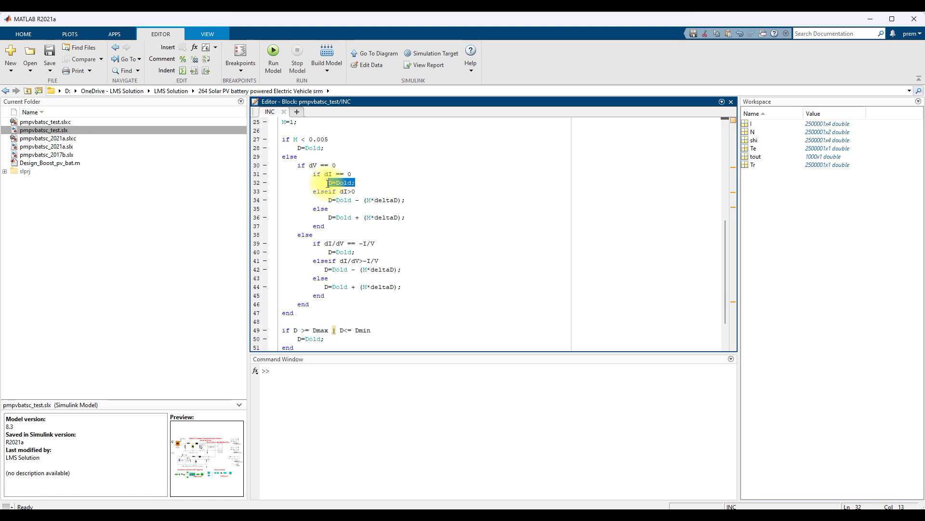
pyautogui.click(353, 183)
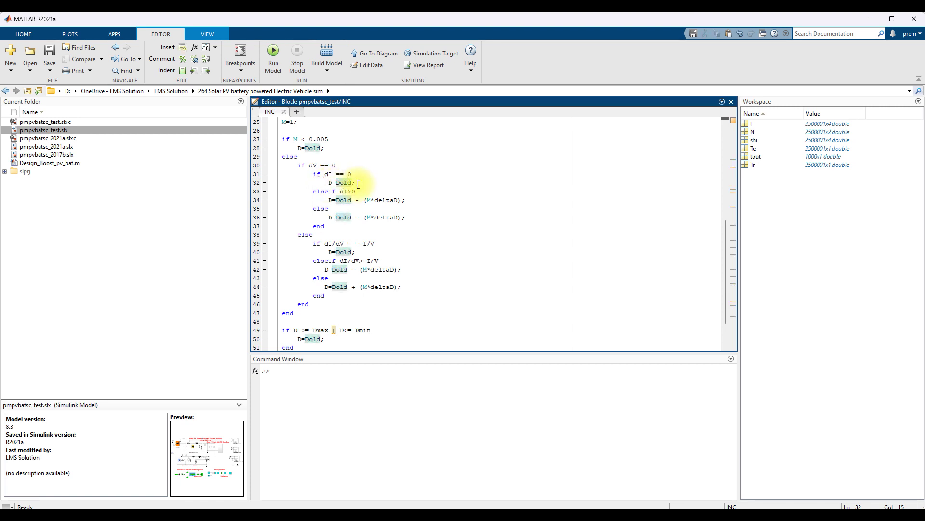
pyautogui.moveTo(355, 183); pyautogui.dragTo(327, 183)
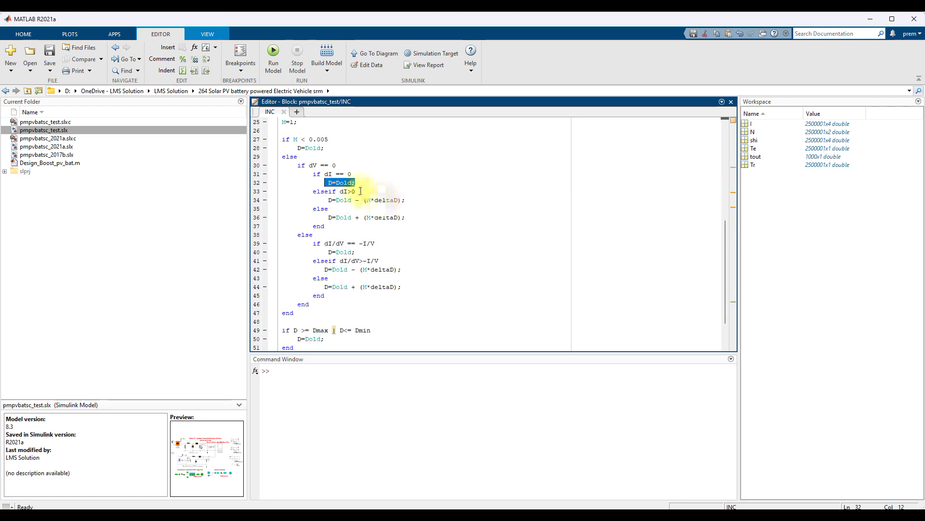
pyautogui.moveTo(353, 174); pyautogui.dragTo(329, 176)
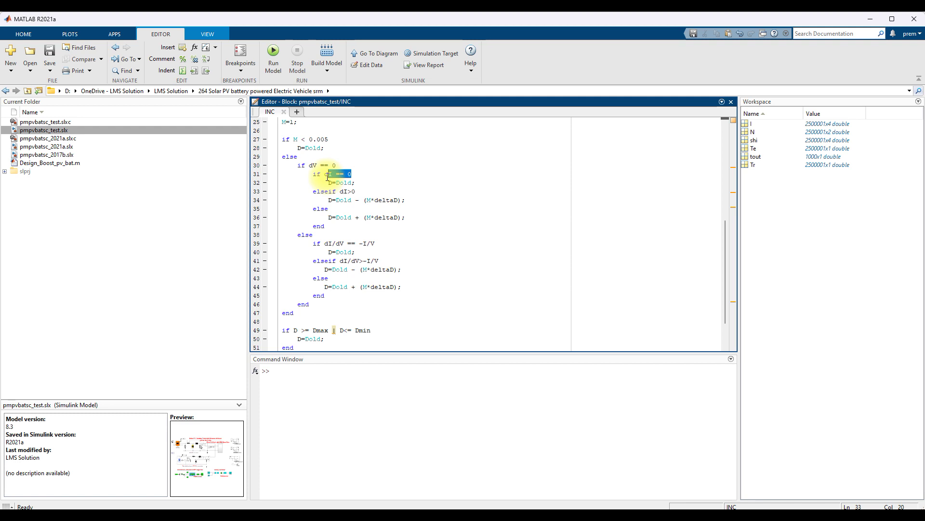
pyautogui.moveTo(355, 191); pyautogui.dragTo(342, 192)
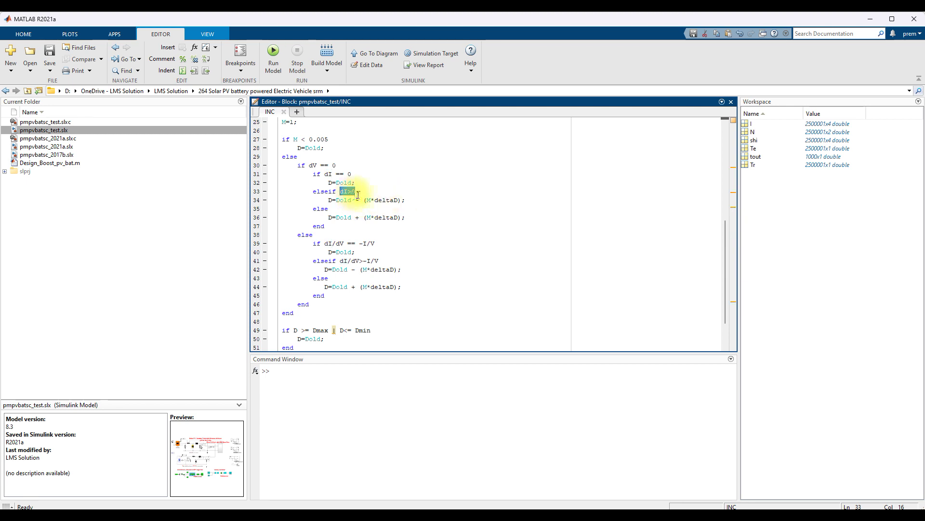
pyautogui.moveTo(410, 199); pyautogui.dragTo(329, 200)
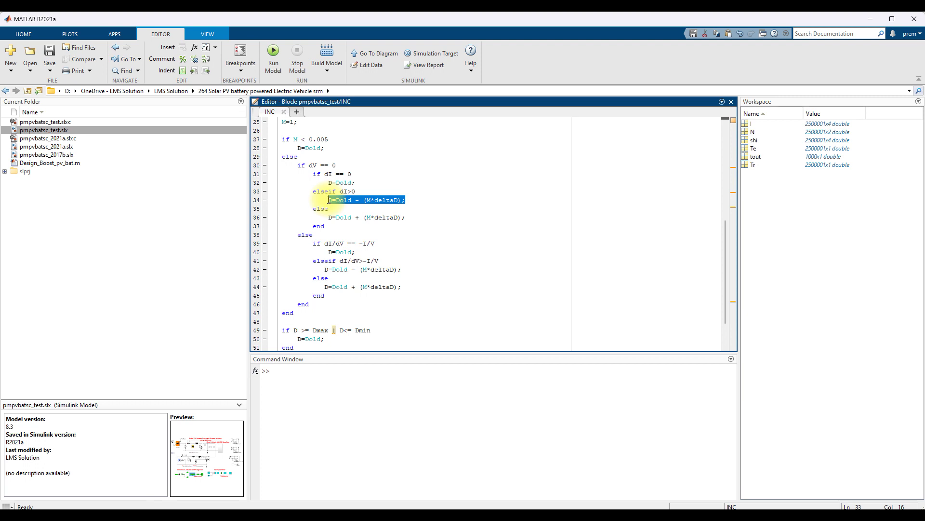
pyautogui.click(357, 191)
pyautogui.moveTo(406, 218); pyautogui.dragTo(328, 217)
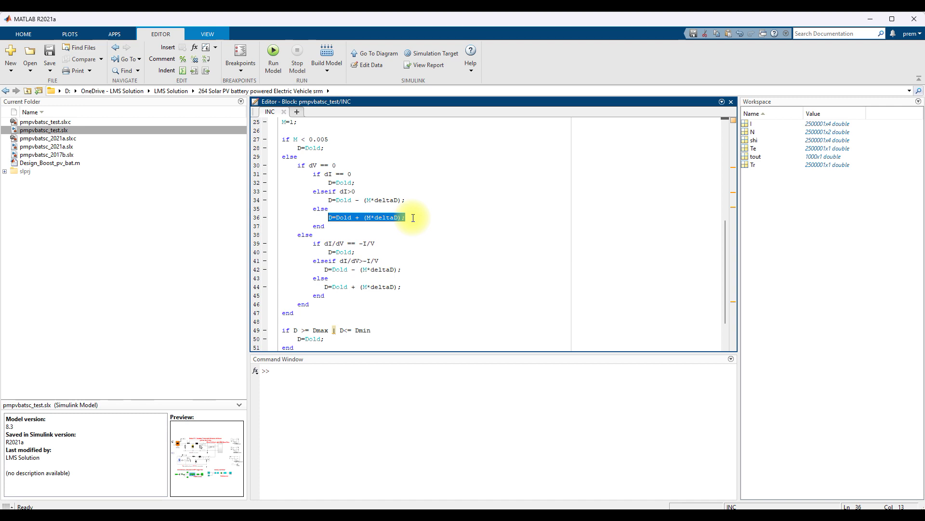
pyautogui.click(370, 217)
pyautogui.moveTo(312, 164); pyautogui.dragTo(339, 227)
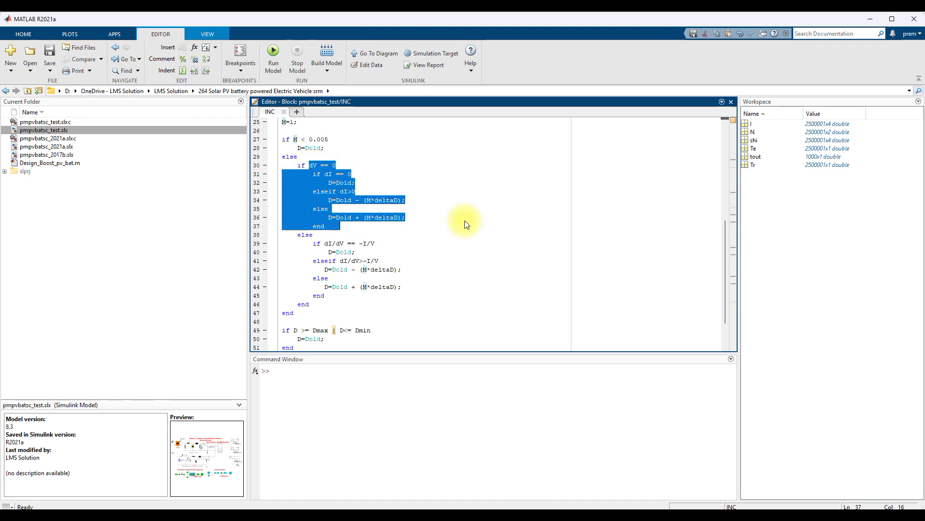
# Examine the nonzero-dV branch, comparing dI/dV with -I/V, and the duty-cycle update for each case.
pyautogui.click(341, 250)
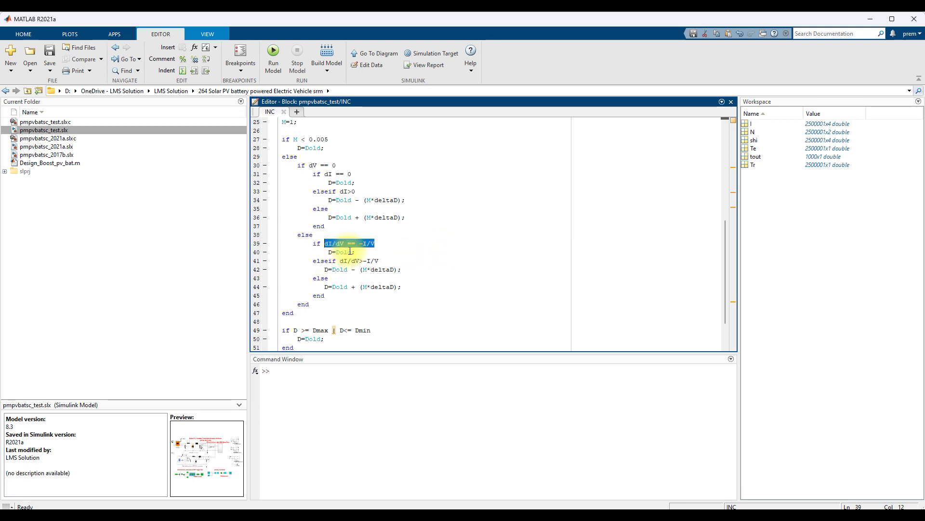
pyautogui.moveTo(356, 252); pyautogui.dragTo(330, 254)
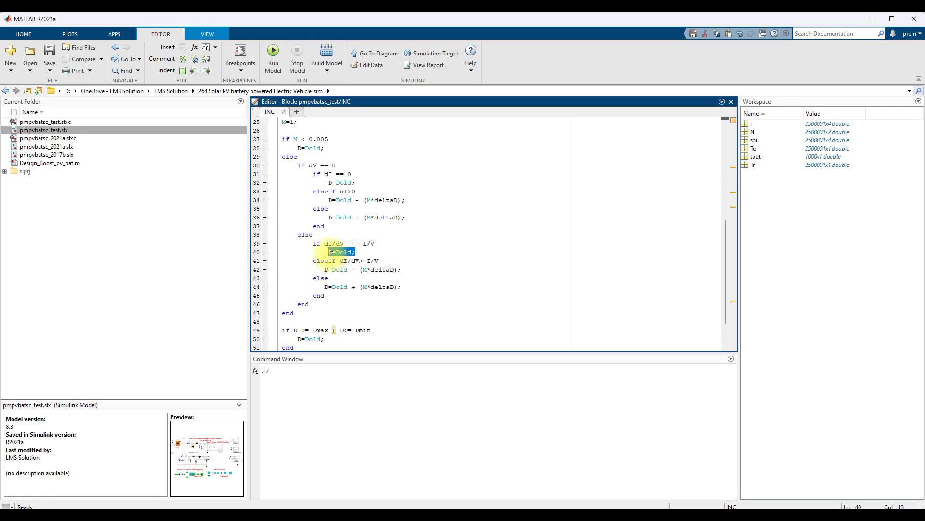
pyautogui.click(343, 261)
pyautogui.moveTo(393, 244); pyautogui.dragTo(324, 244)
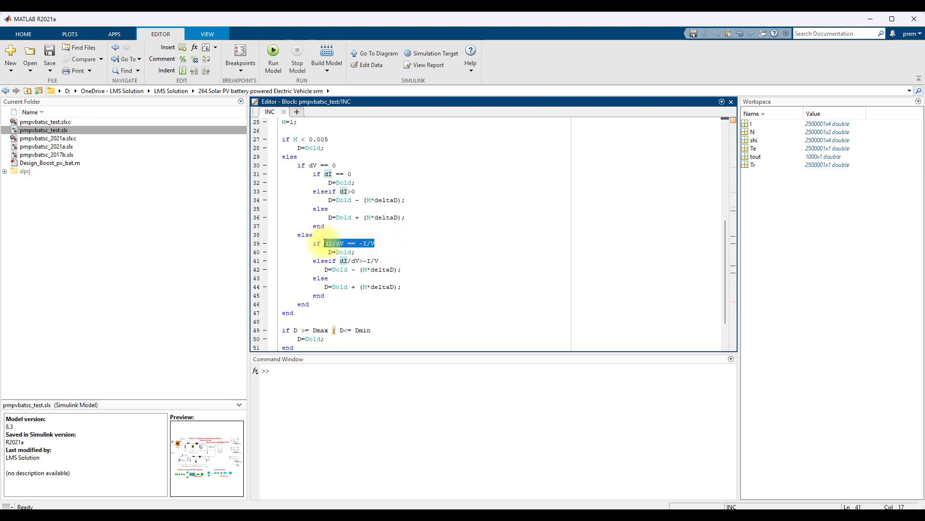
pyautogui.click(352, 261)
pyautogui.moveTo(382, 262); pyautogui.dragTo(340, 261)
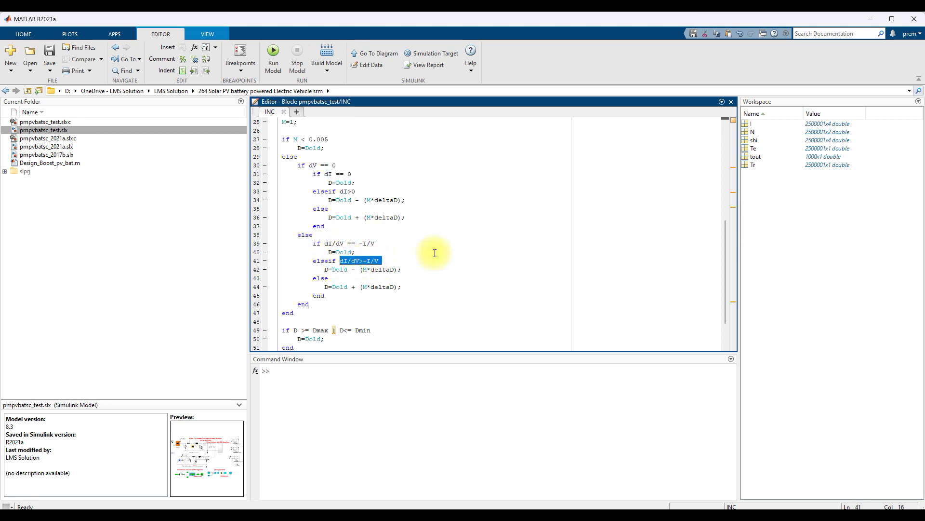
pyautogui.click(365, 270)
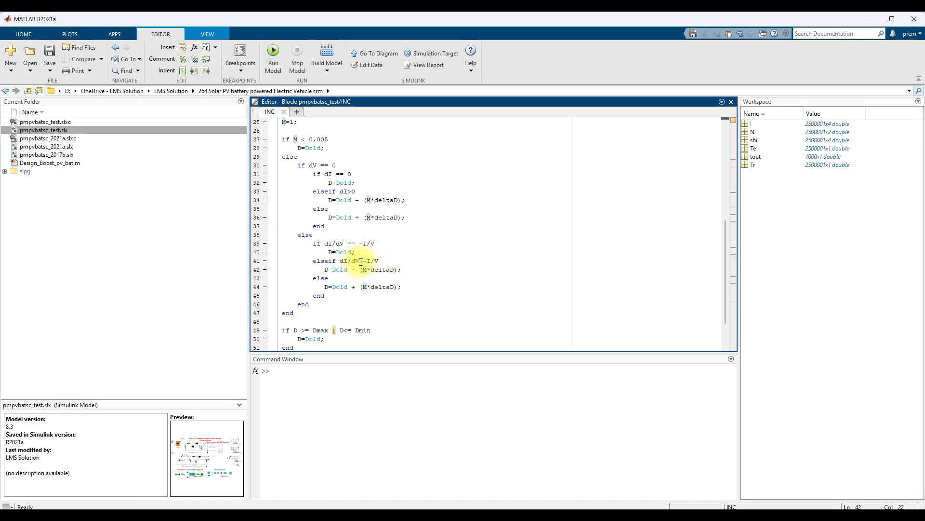
pyautogui.moveTo(321, 270); pyautogui.dragTo(403, 270)
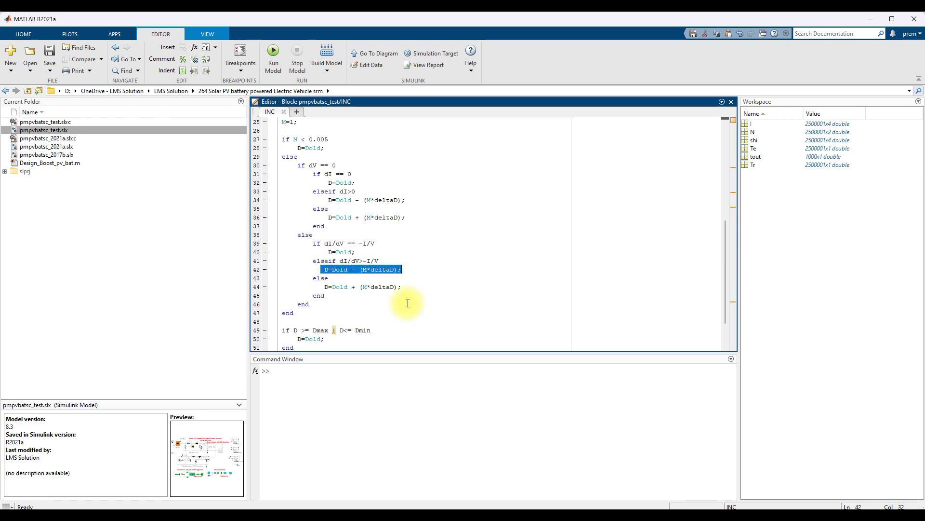
pyautogui.click(388, 294)
pyautogui.moveTo(403, 288); pyautogui.dragTo(324, 288)
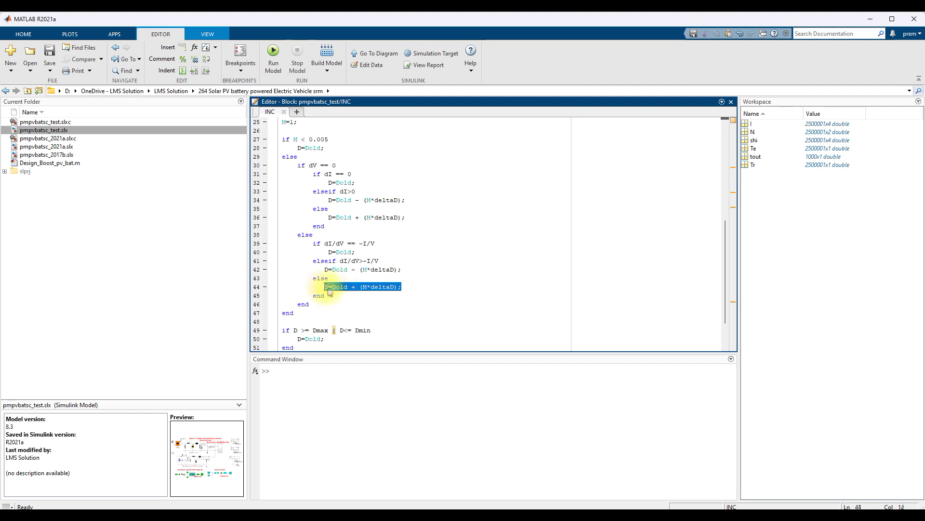
pyautogui.click(446, 290)
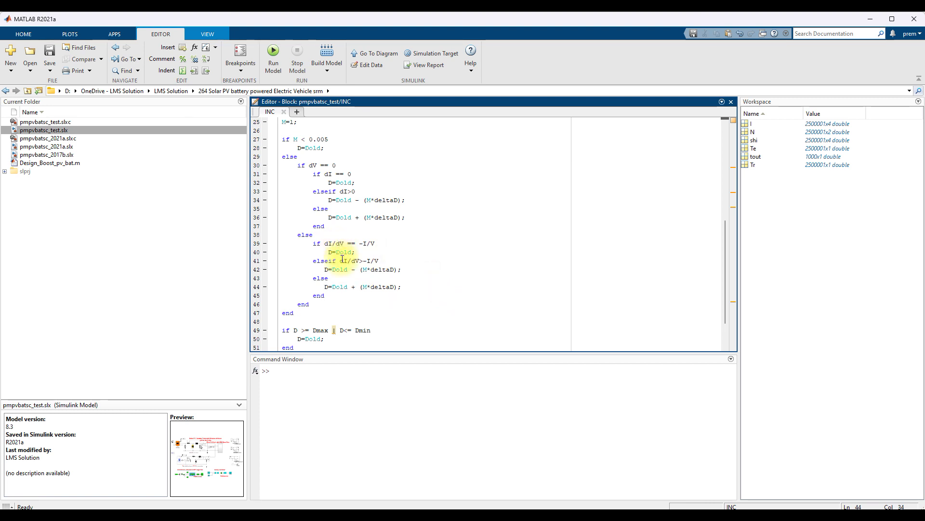
# Examine the Dmax and Dmin limit check that restores Dold, and the closing updates of Dold, Vold, Pold and Iold.
pyautogui.scroll(-2, 328, 299)
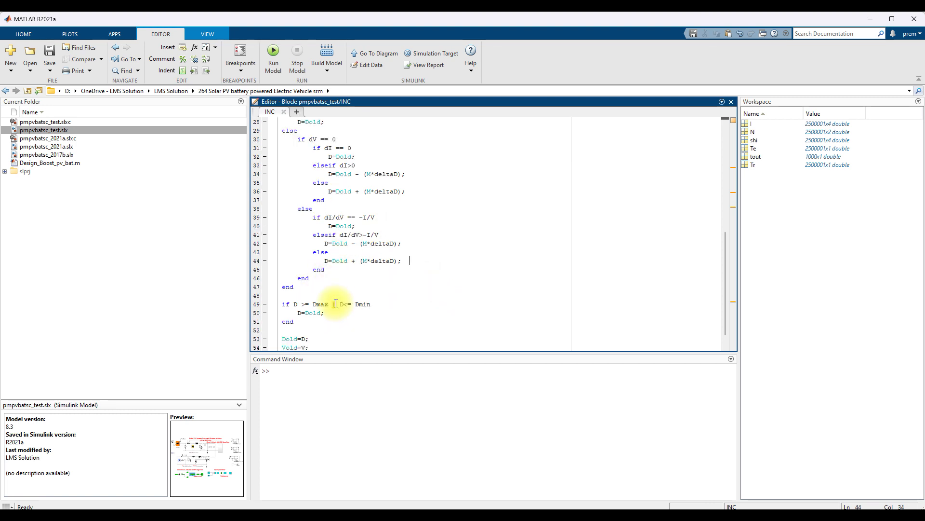
pyautogui.doubleClick(296, 287)
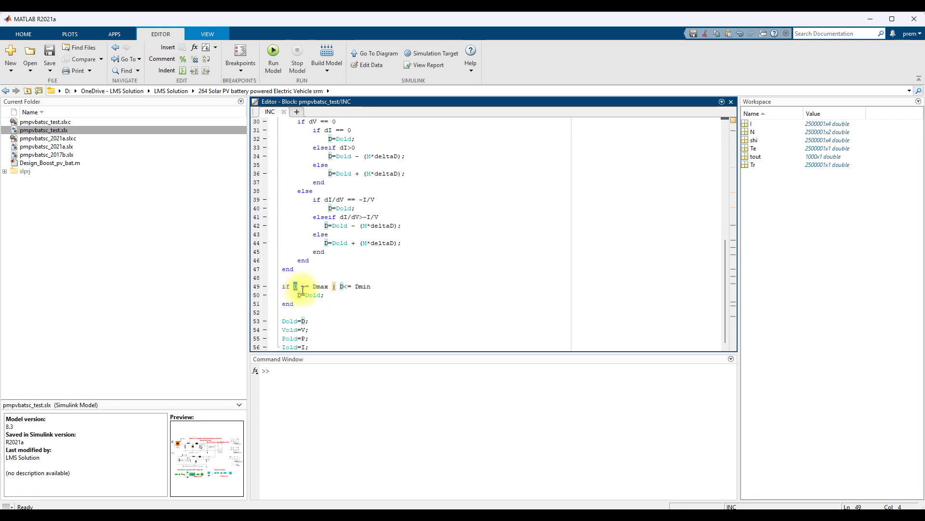
pyautogui.click(331, 297)
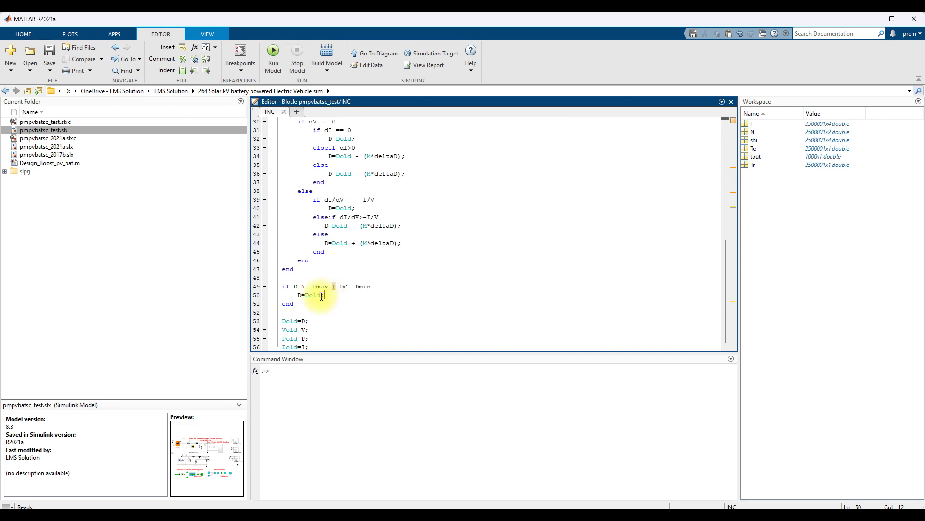
pyautogui.moveTo(322, 296)
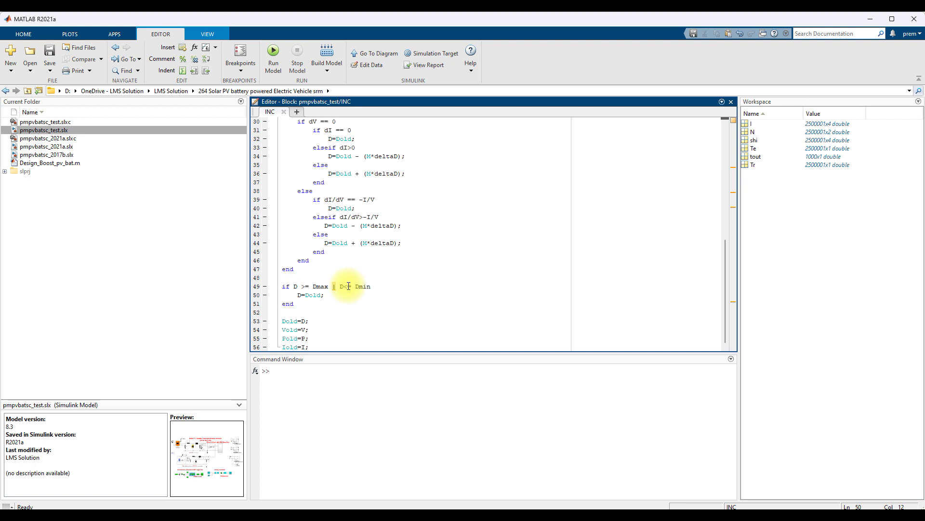
pyautogui.moveTo(324, 295); pyautogui.dragTo(297, 295)
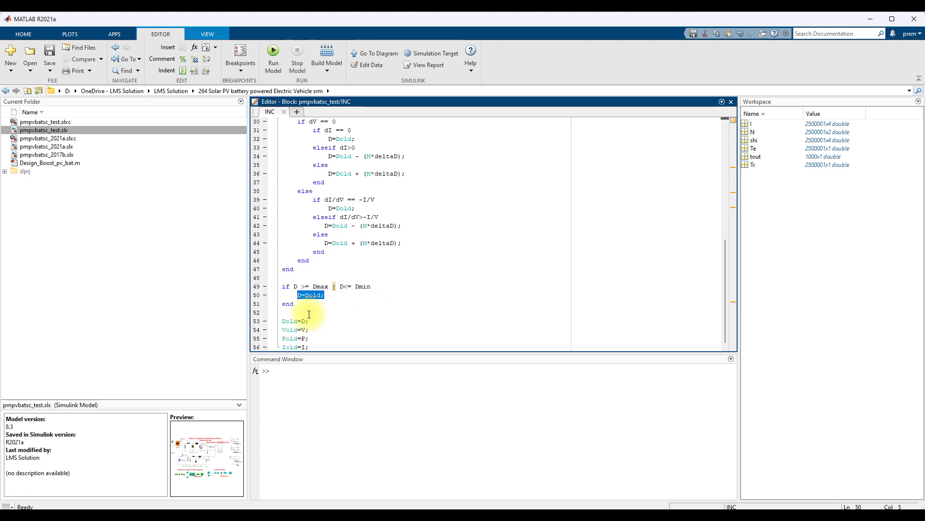
pyautogui.moveTo(312, 348); pyautogui.dragTo(282, 321)
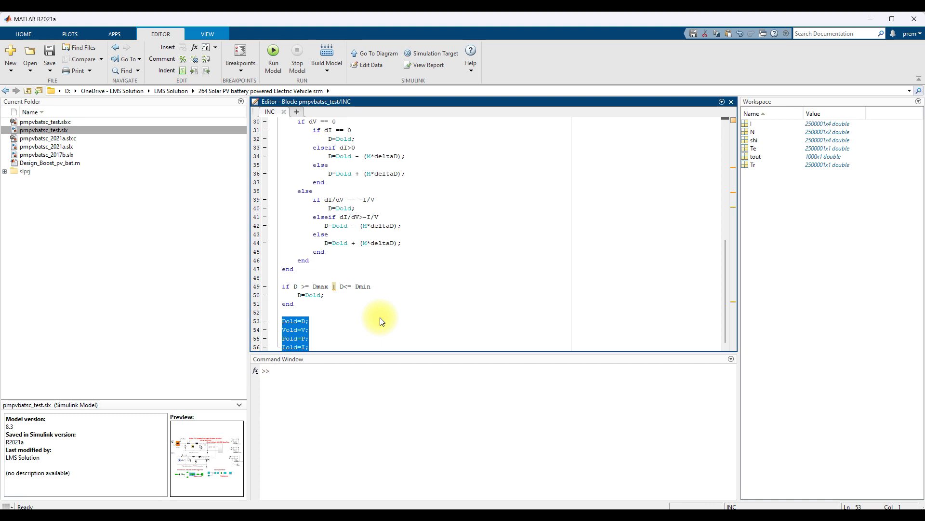
pyautogui.click(407, 270)
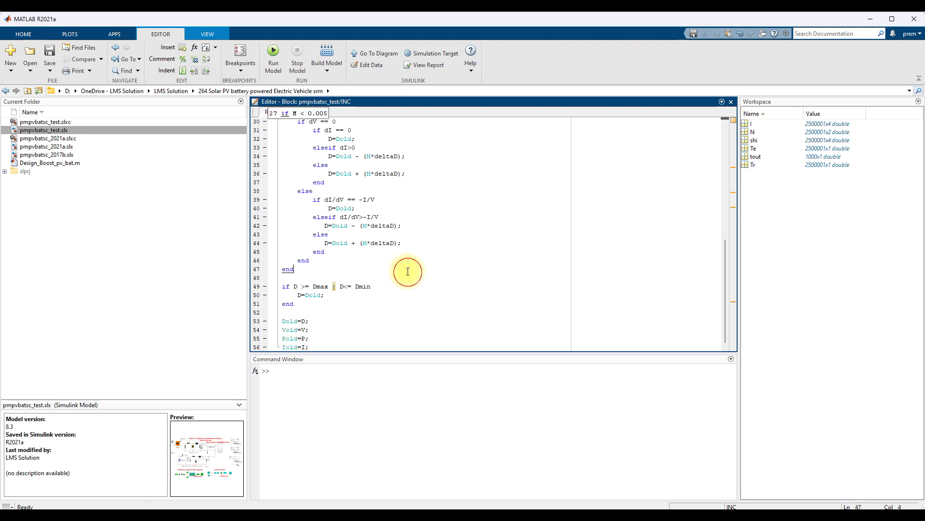
pyautogui.scroll(3, 399, 255)
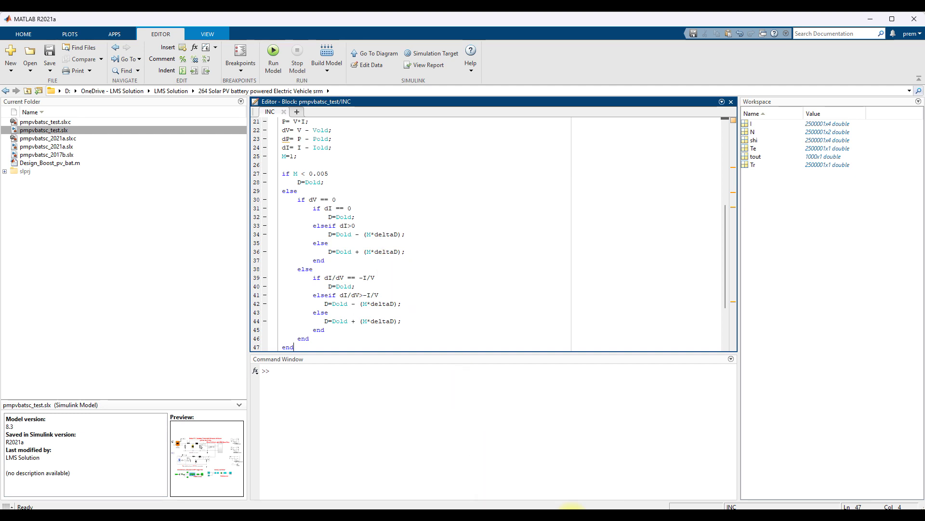
# Switch to the Simulink model pmpvbatsc_test and review the battery block's nominal voltage, rated capacity and initial state-of-charge.
pyautogui.moveTo(538, 503)
pyautogui.click(405, 478)
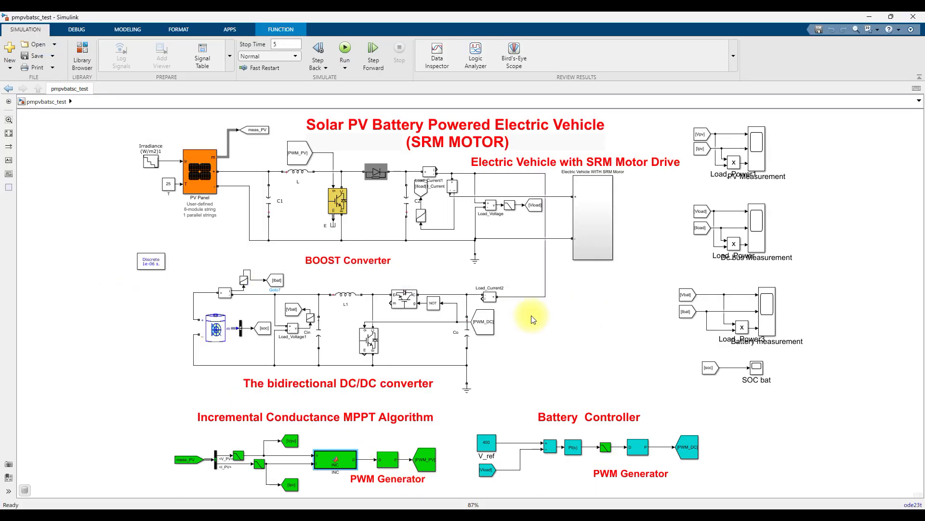
pyautogui.click(216, 331)
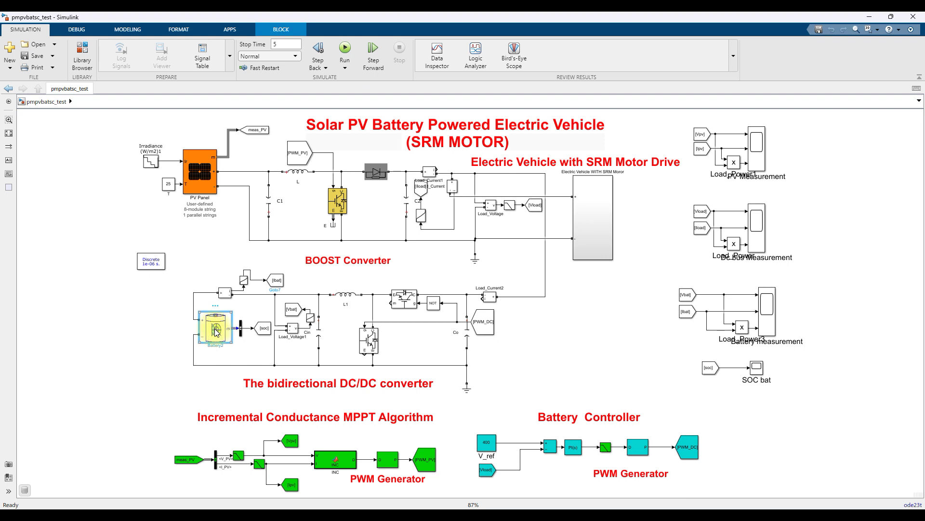
pyautogui.doubleClick(216, 330)
pyautogui.doubleClick(329, 331)
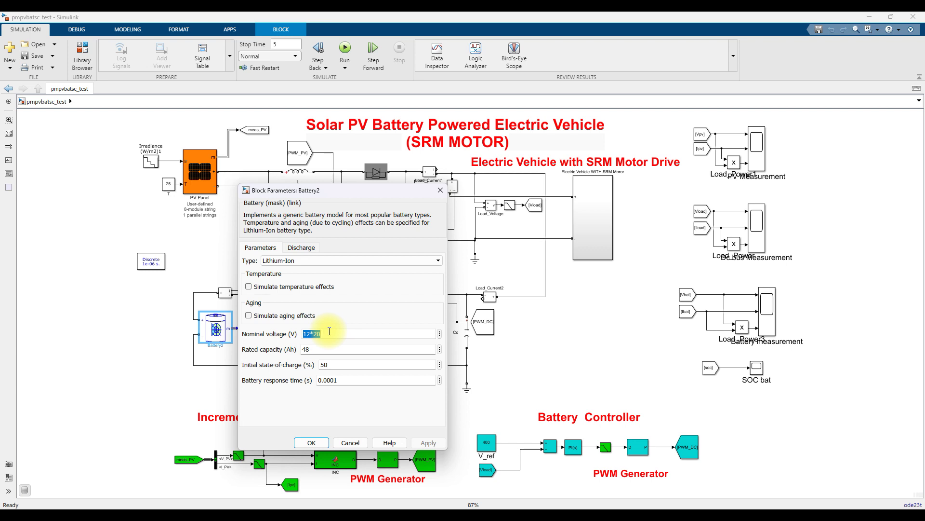
pyautogui.doubleClick(327, 349)
pyautogui.doubleClick(336, 364)
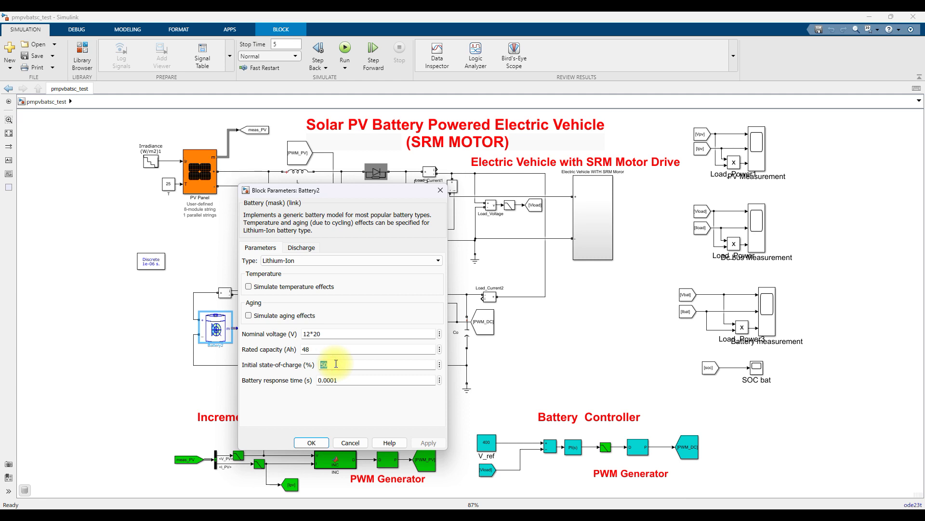
pyautogui.click(312, 443)
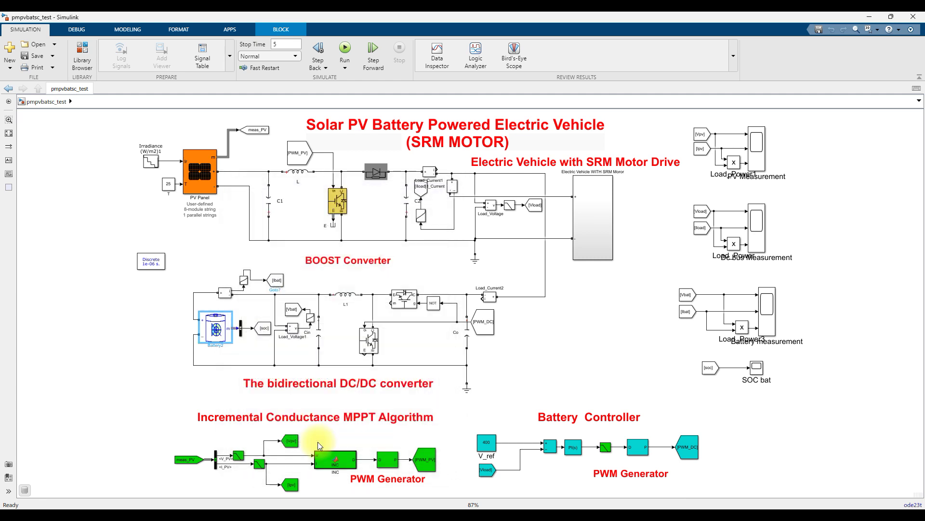
# Review the PV Panel block's series-connected modules per string and its maximum power point voltage and current.
pyautogui.doubleClick(201, 180)
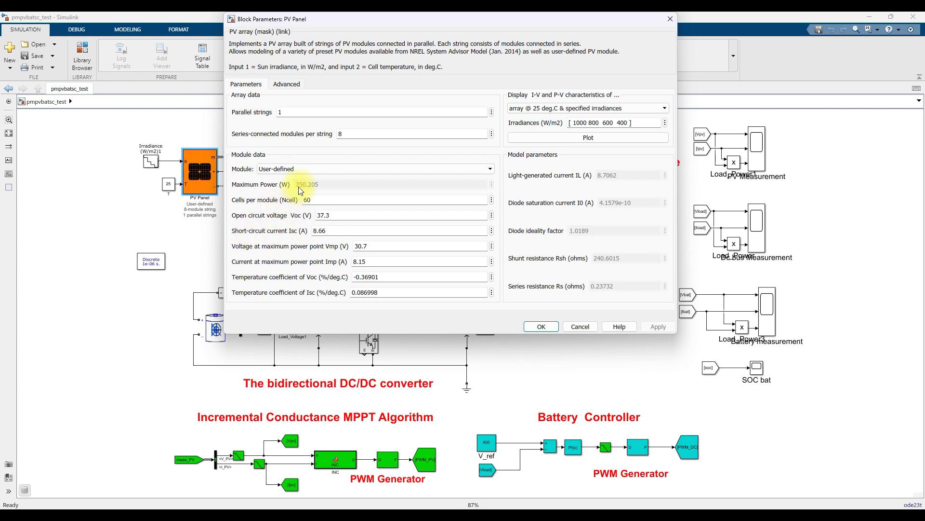
pyautogui.doubleClick(347, 134)
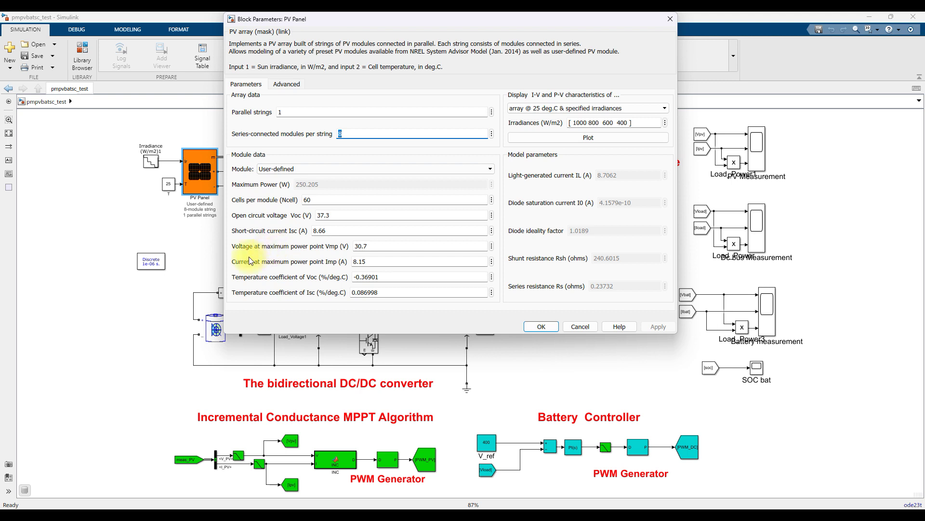
pyautogui.doubleClick(361, 246)
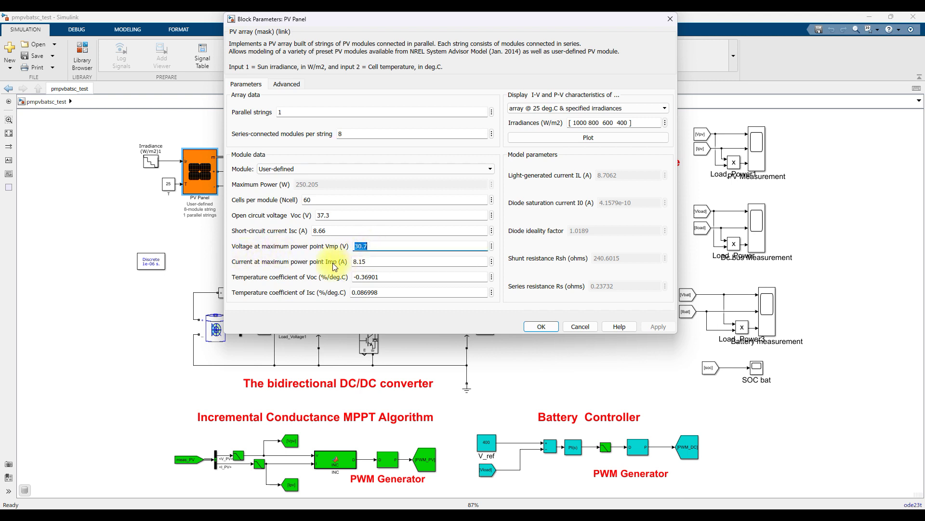
pyautogui.doubleClick(378, 261)
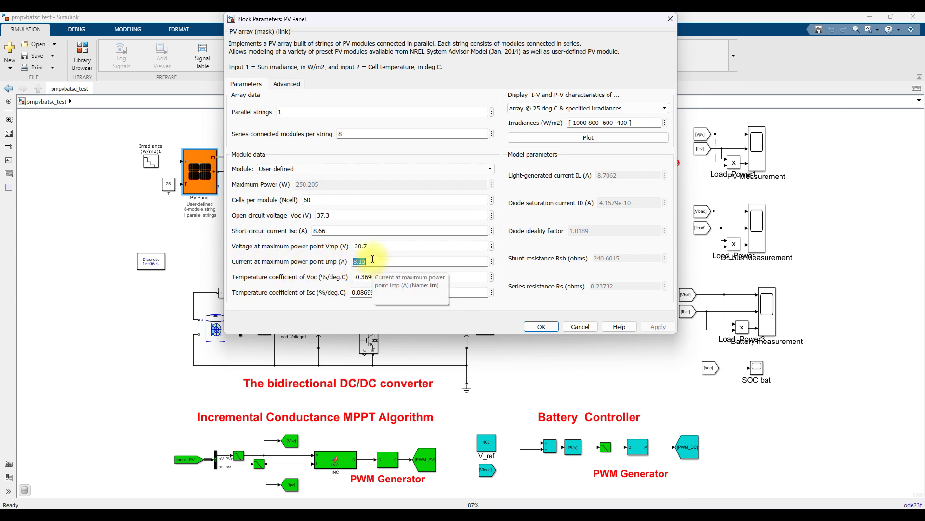
pyautogui.doubleClick(365, 246)
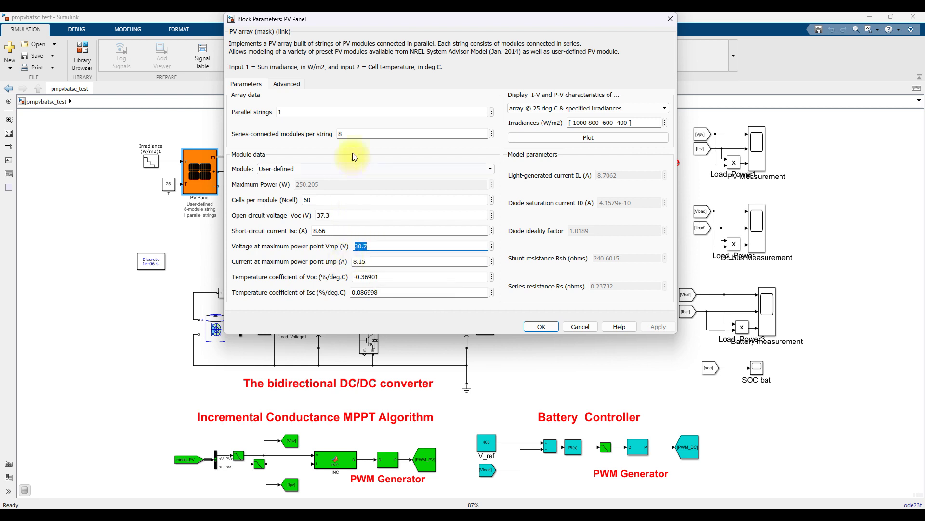
pyautogui.doubleClick(351, 133)
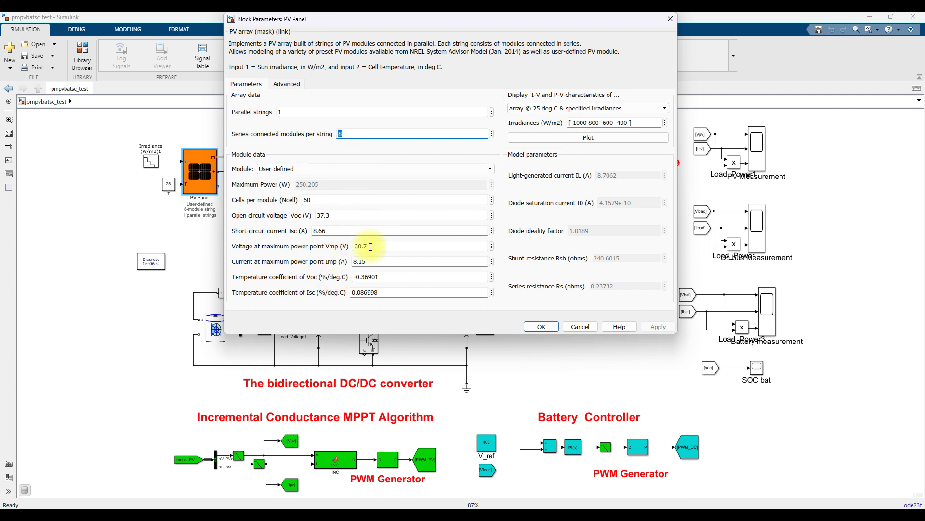
pyautogui.click(541, 327)
pyautogui.click(245, 187)
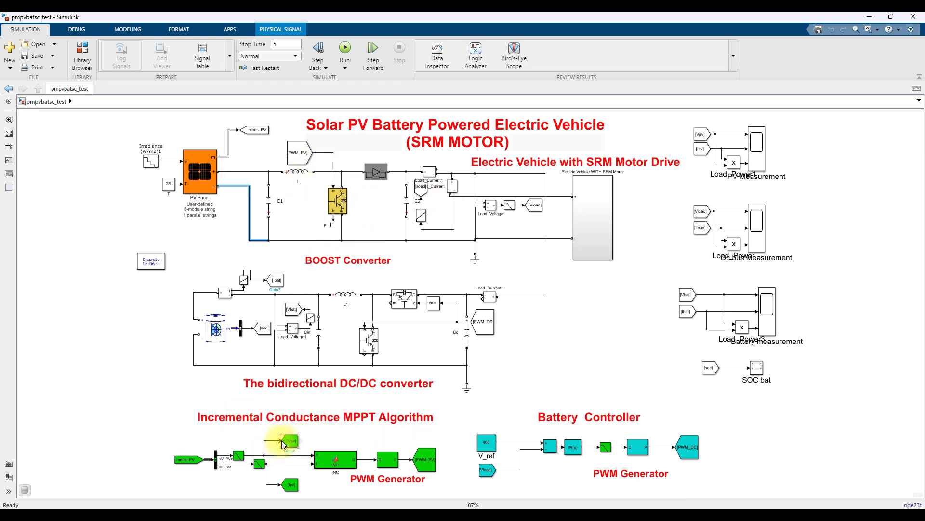
# Mark both power-flow directions on the bidirectional DC/DC converter with the screen pen, outline its output and the boost converter, and clear the marks.
pyautogui.click(216, 325)
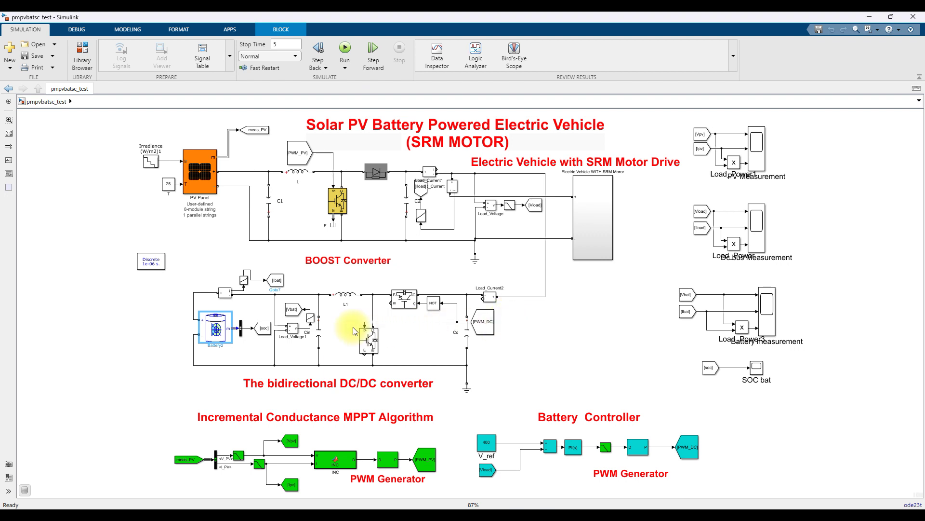
pyautogui.hotkey('ctrl', 'shift', 'd')
pyautogui.moveTo(318, 278)
pyautogui.mouseDown()
pyautogui.moveTo(391, 279)
pyautogui.moveTo(377, 290)
pyautogui.mouseUp()
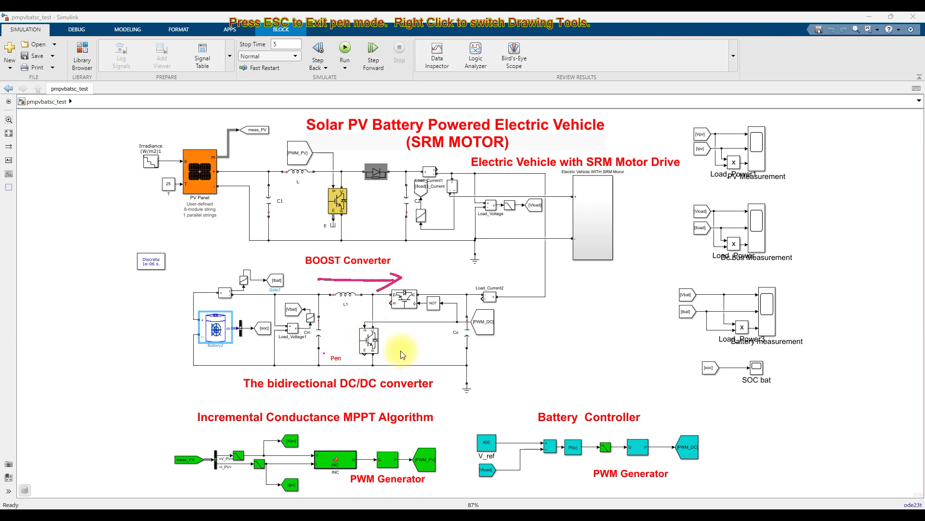
pyautogui.moveTo(402, 351)
pyautogui.mouseDown()
pyautogui.moveTo(323, 353)
pyautogui.moveTo(334, 360)
pyautogui.mouseUp()
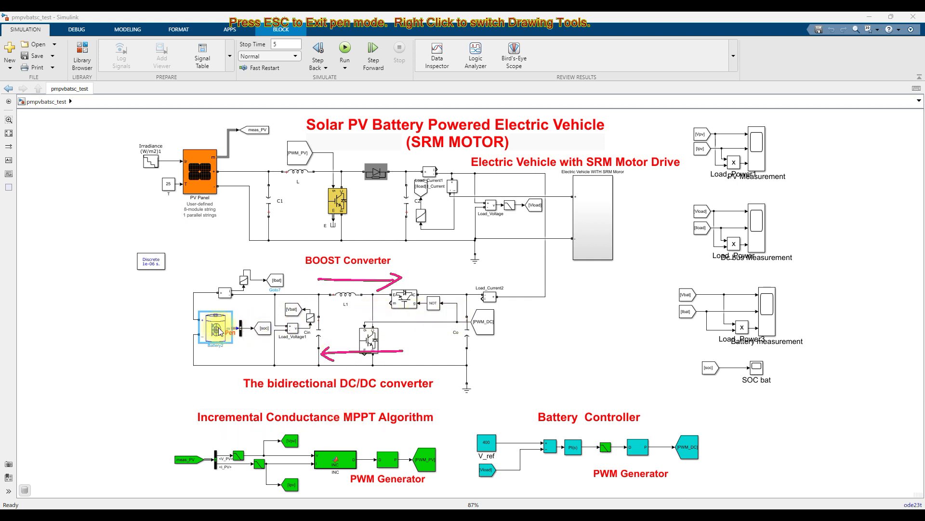
pyautogui.moveTo(488, 269)
pyautogui.mouseDown()
pyautogui.moveTo(461, 327)
pyautogui.moveTo(475, 380)
pyautogui.moveTo(534, 316)
pyautogui.moveTo(478, 284)
pyautogui.mouseUp()
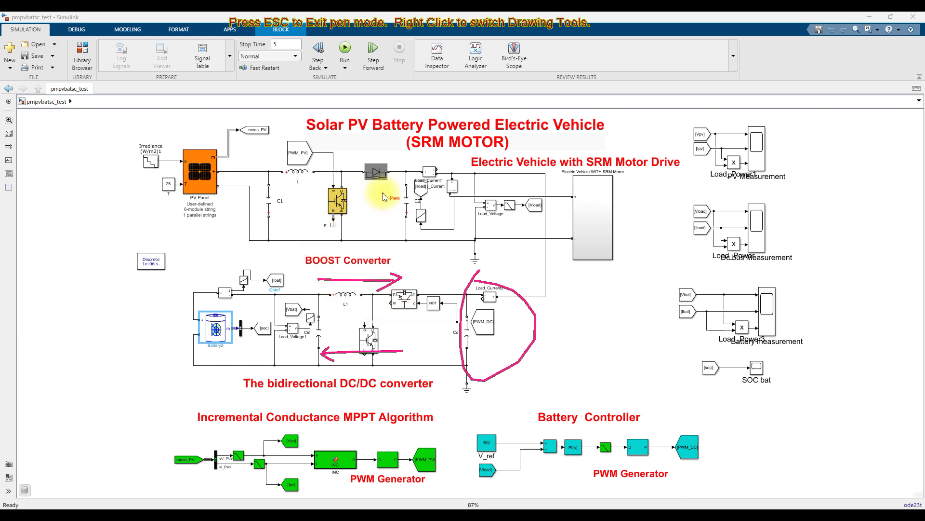
pyautogui.moveTo(418, 175)
pyautogui.mouseDown()
pyautogui.moveTo(363, 160)
pyautogui.moveTo(319, 169)
pyautogui.moveTo(291, 201)
pyautogui.moveTo(303, 266)
pyautogui.mouseUp()
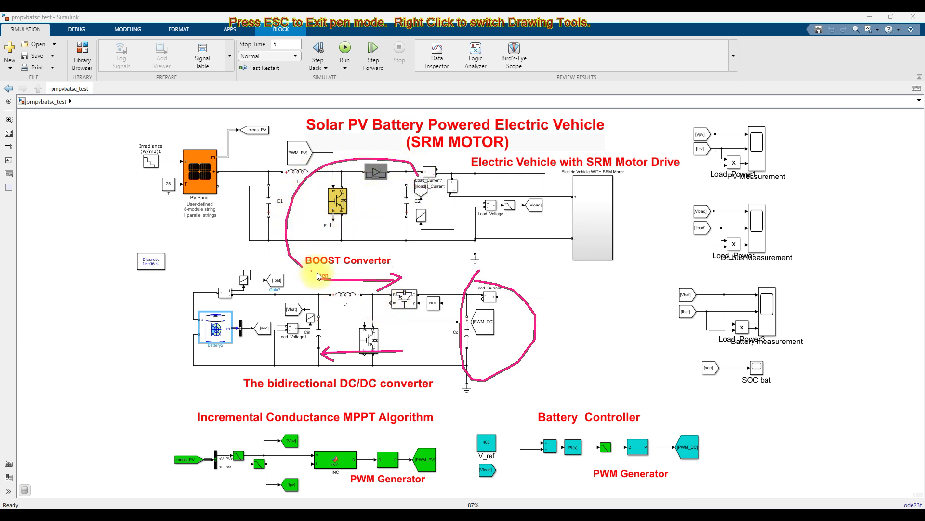
pyautogui.press('Escape')
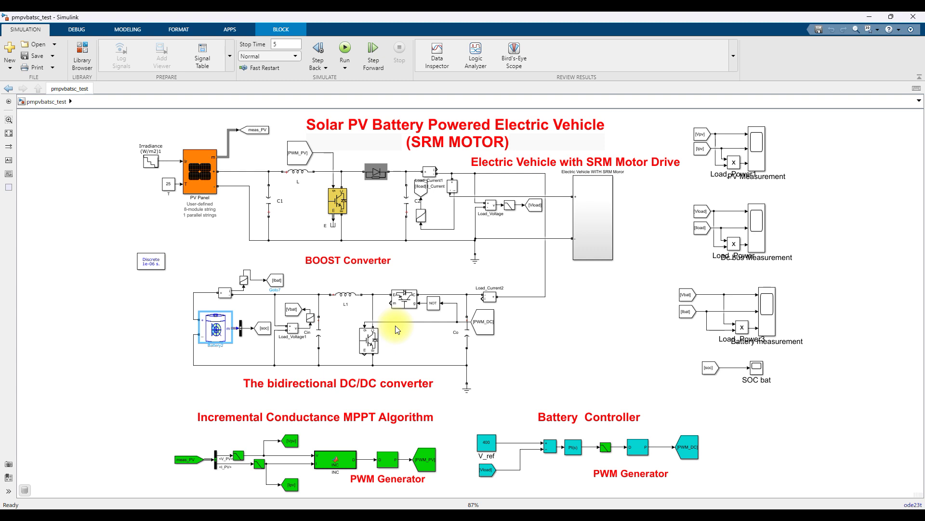
# Trace the load voltage feedback to the battery controller with the screen pen, mark V_ref, circle the DC bus, and underline the PI controller.
pyautogui.press('F9')
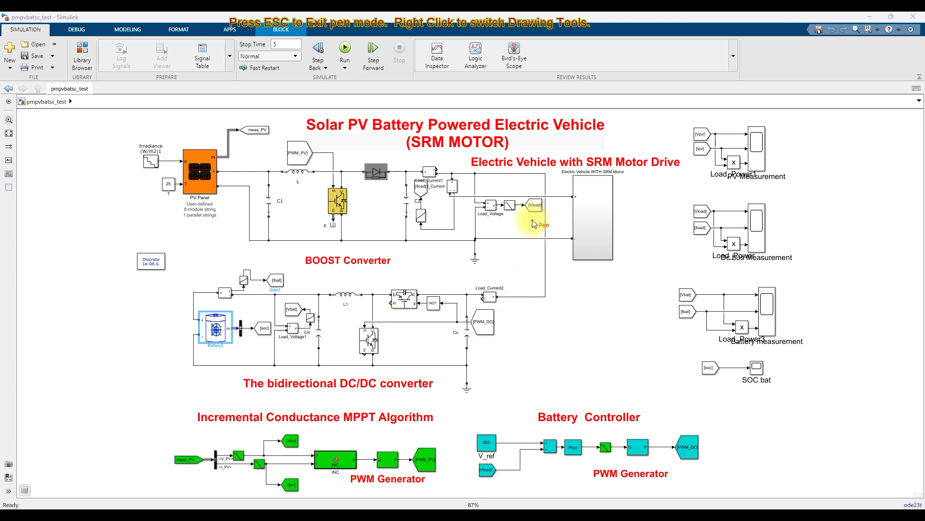
pyautogui.moveTo(530, 220)
pyautogui.mouseDown()
pyautogui.moveTo(549, 226)
pyautogui.moveTo(541, 372)
pyautogui.moveTo(496, 446)
pyautogui.moveTo(496, 476)
pyautogui.moveTo(504, 474)
pyautogui.mouseUp()
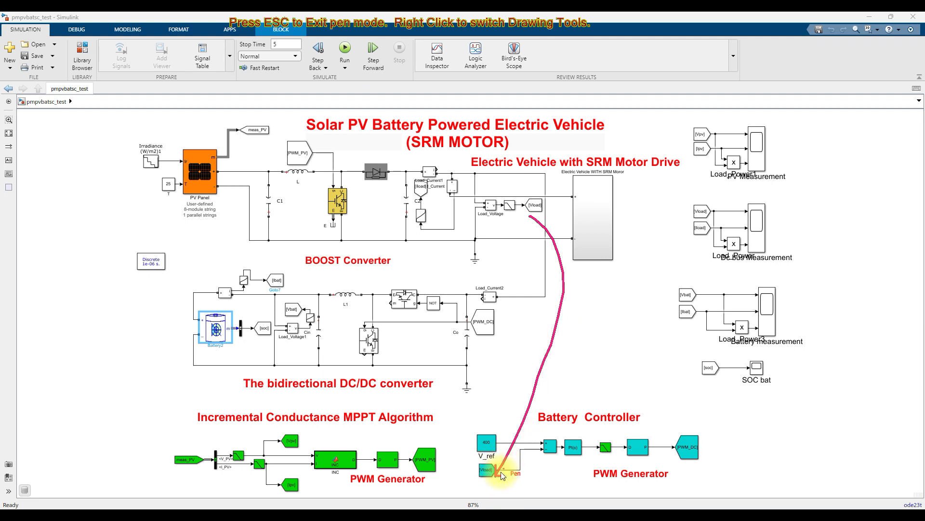
pyautogui.moveTo(496, 409); pyautogui.dragTo(499, 421)
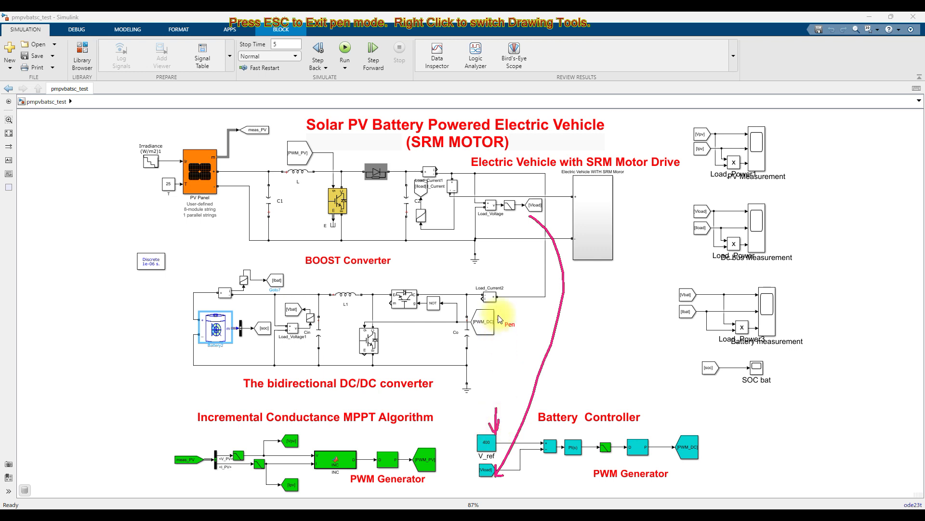
pyautogui.moveTo(506, 177)
pyautogui.mouseDown()
pyautogui.moveTo(486, 186)
pyautogui.moveTo(446, 259)
pyautogui.moveTo(446, 348)
pyautogui.moveTo(493, 365)
pyautogui.moveTo(536, 257)
pyautogui.moveTo(529, 201)
pyautogui.moveTo(512, 179)
pyautogui.mouseUp()
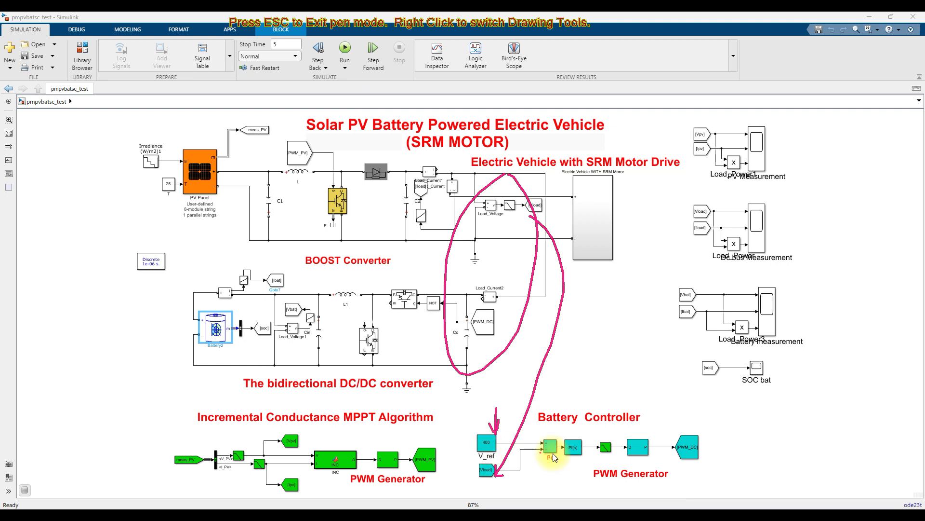
pyautogui.moveTo(565, 460); pyautogui.dragTo(607, 460)
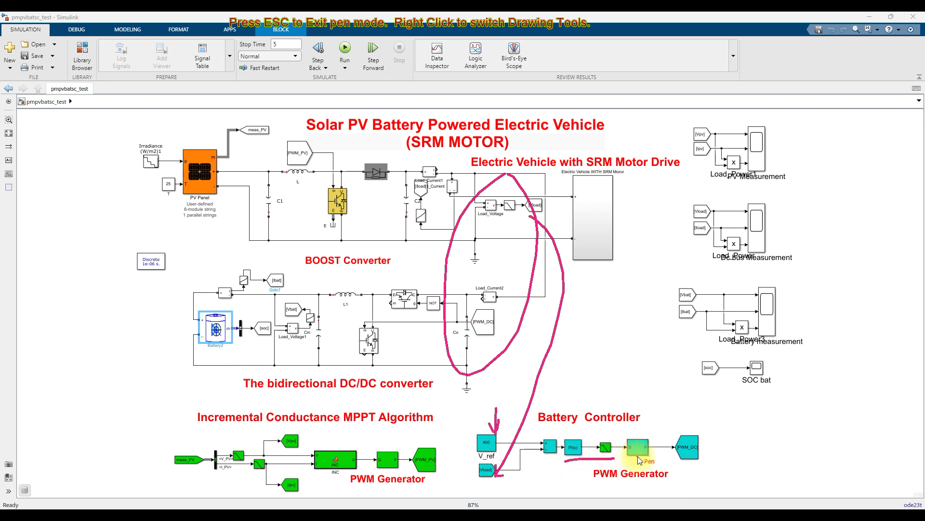
# Mark the PWM generator, trace PWM_DC to the bidirectional converter and PWM_PV to the boost converter switch, and clear the pen marks.
pyautogui.moveTo(649, 423)
pyautogui.mouseDown()
pyautogui.moveTo(704, 431)
pyautogui.moveTo(709, 412)
pyautogui.moveTo(646, 354)
pyautogui.moveTo(473, 324)
pyautogui.moveTo(487, 325)
pyautogui.moveTo(404, 340)
pyautogui.mouseUp()
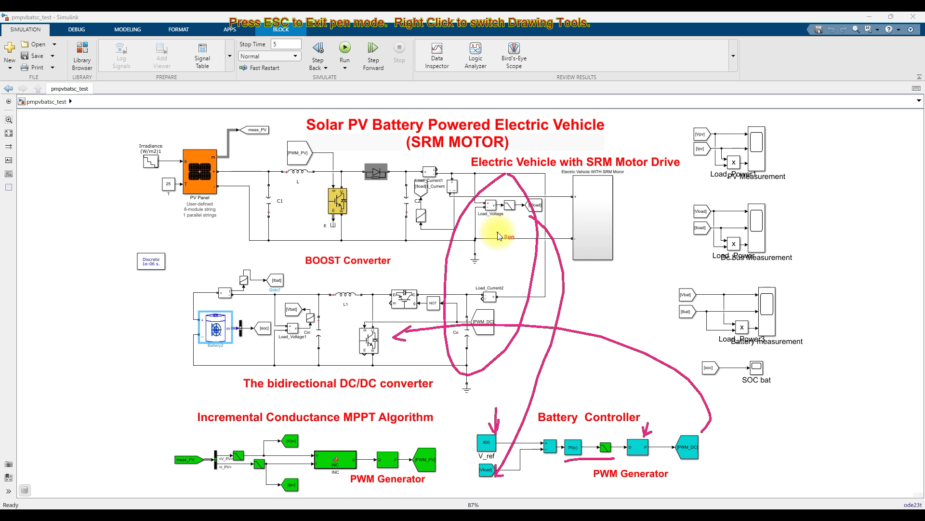
pyautogui.moveTo(423, 459)
pyautogui.mouseDown()
pyautogui.moveTo(424, 390)
pyautogui.moveTo(368, 203)
pyautogui.moveTo(359, 212)
pyautogui.mouseUp()
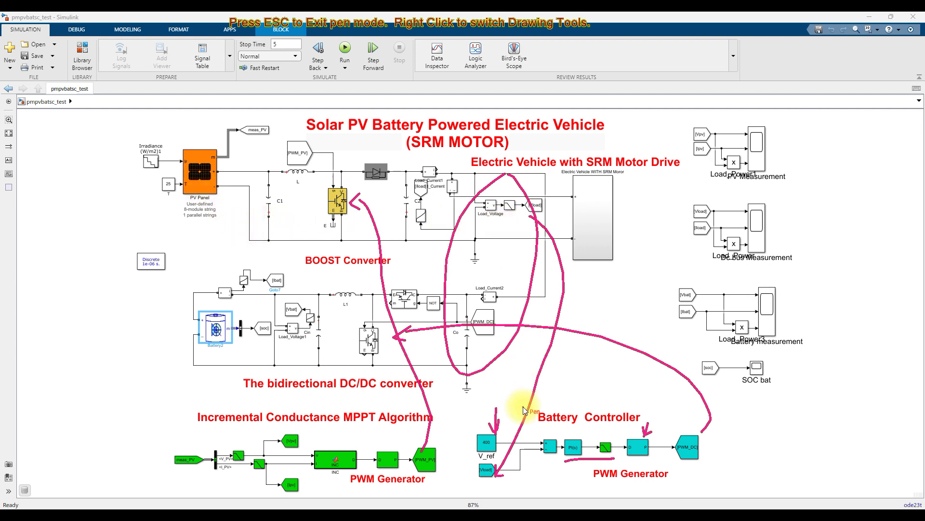
pyautogui.press('Escape')
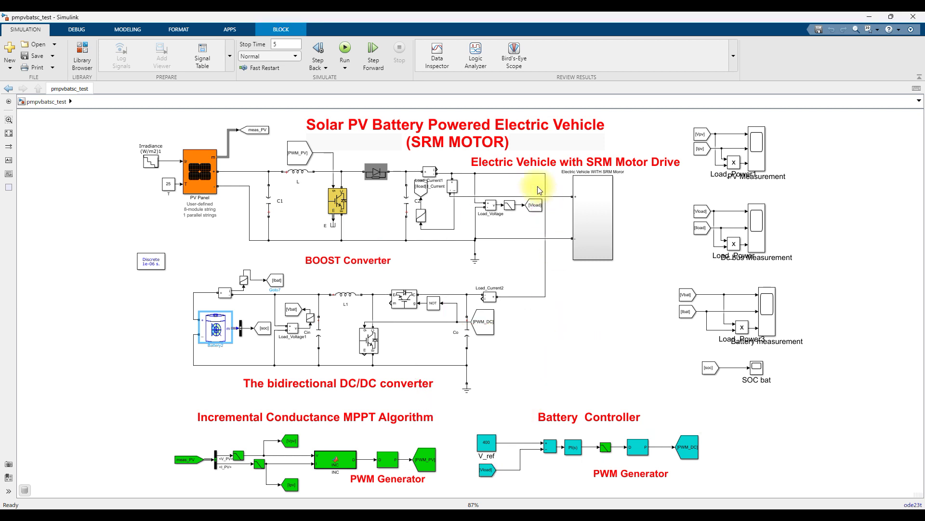
# Open the Electric Vehicle WITH SRM Moror subsystem and highlight its lamp load resistor and the motor drive blocks.
pyautogui.click(603, 220)
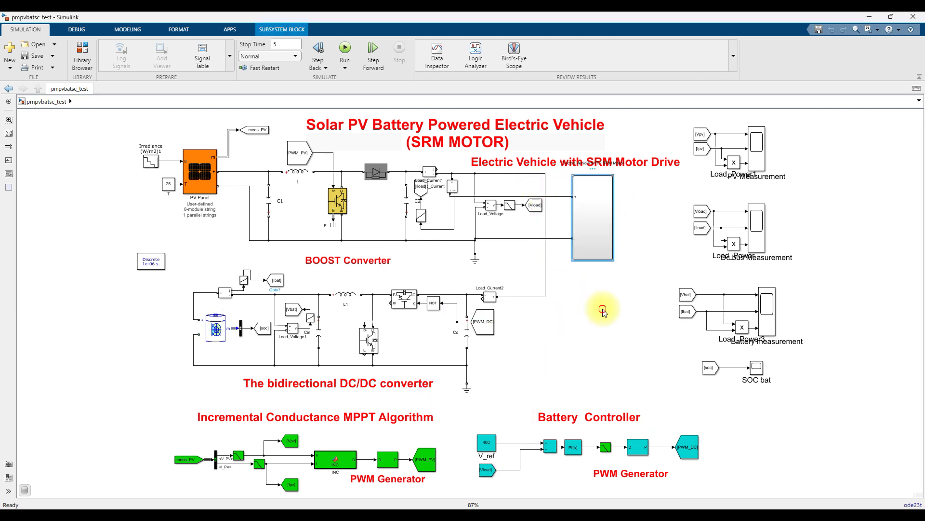
pyautogui.press('Escape')
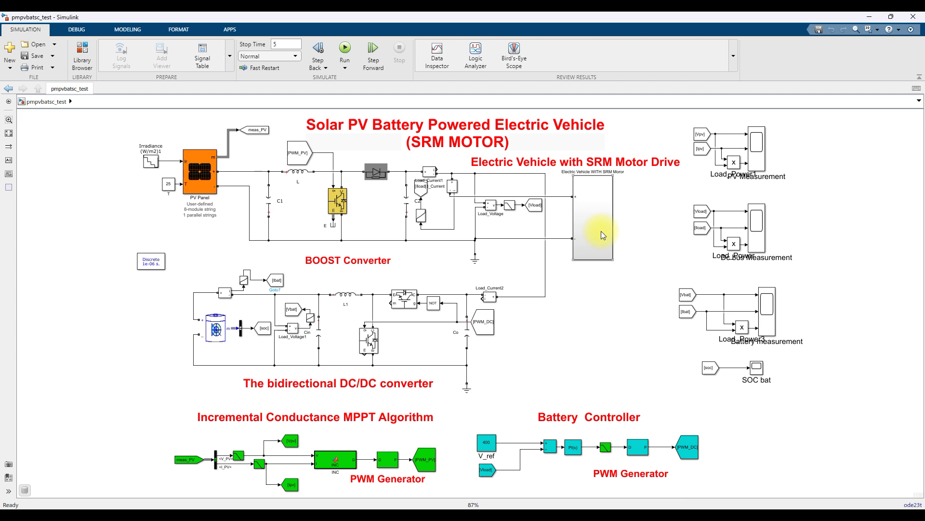
pyautogui.doubleClick(603, 235)
pyautogui.click(177, 348)
pyautogui.click(228, 449)
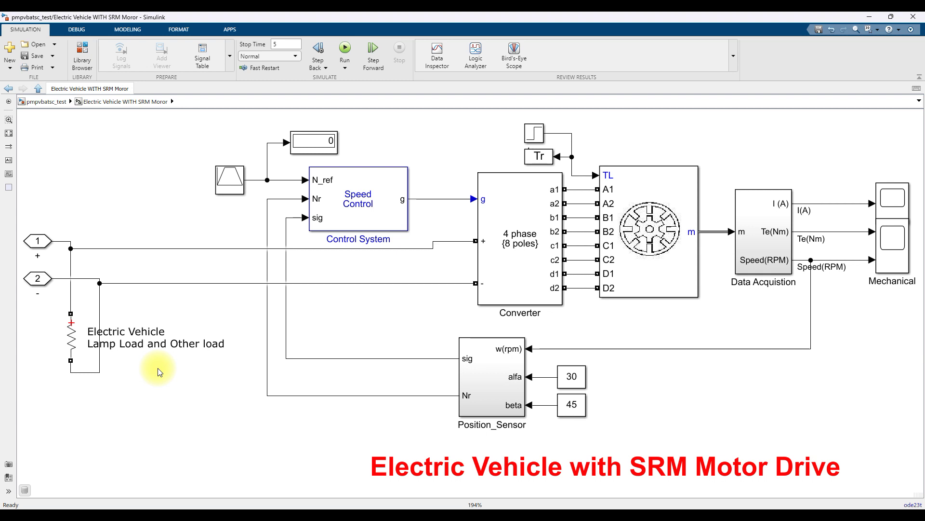
pyautogui.moveTo(48, 316); pyautogui.dragTo(144, 378)
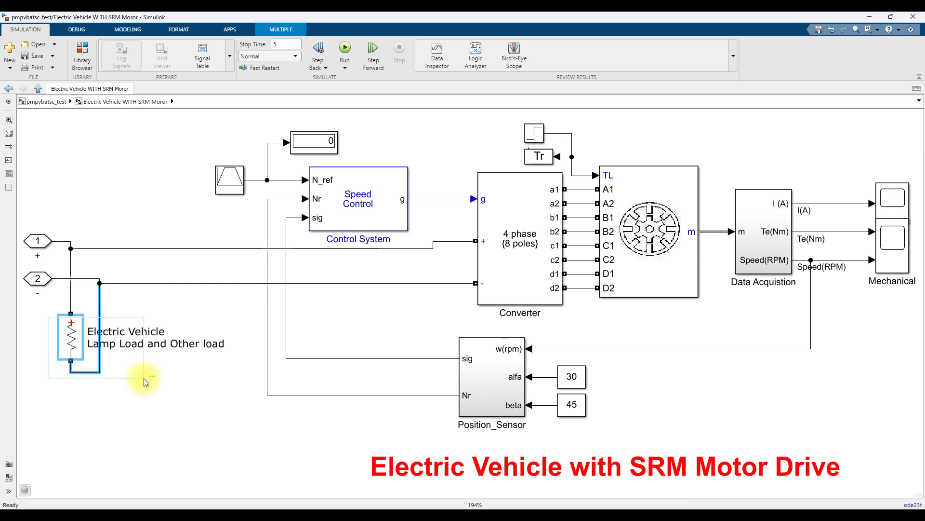
pyautogui.click(238, 127)
pyautogui.moveTo(241, 114); pyautogui.dragTo(742, 383)
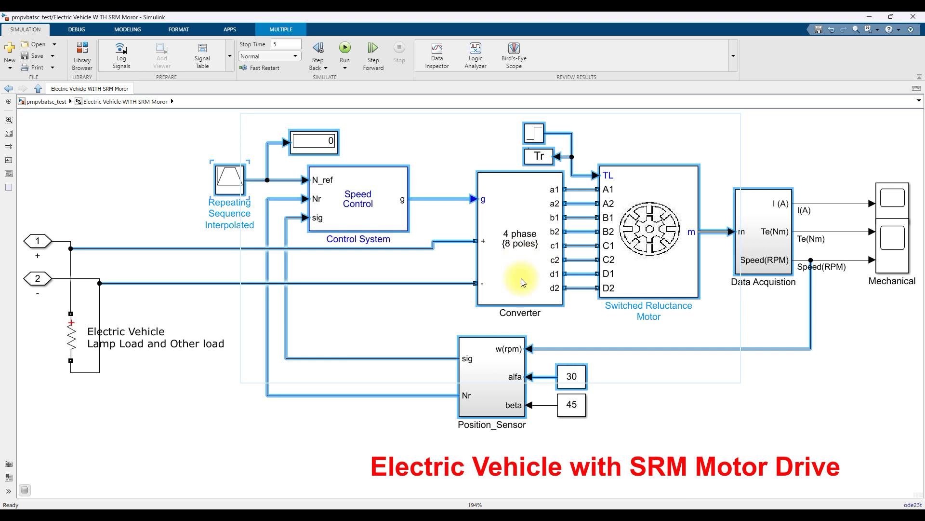
# Review the Switched Reluctance Motor's parameters and the four phase converters inside the Converter subsystem.
pyautogui.doubleClick(658, 256)
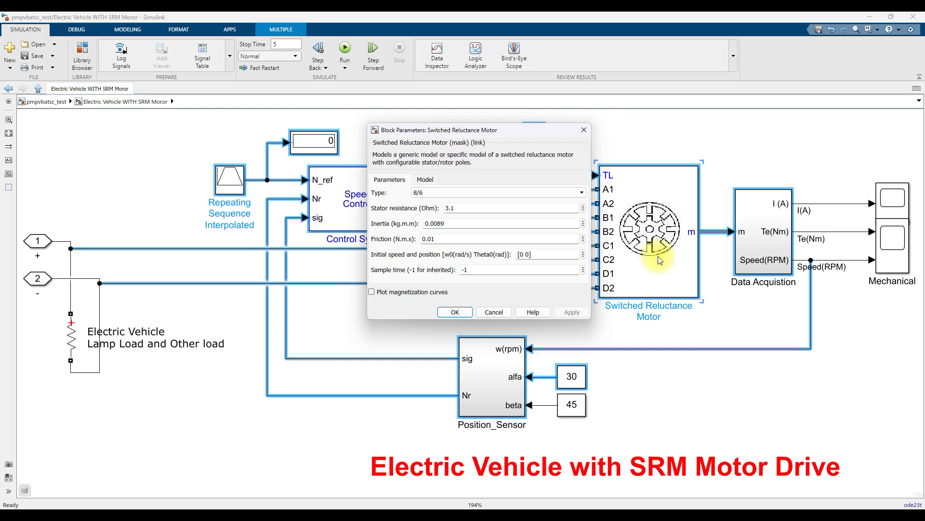
pyautogui.click(455, 312)
pyautogui.doubleClick(522, 270)
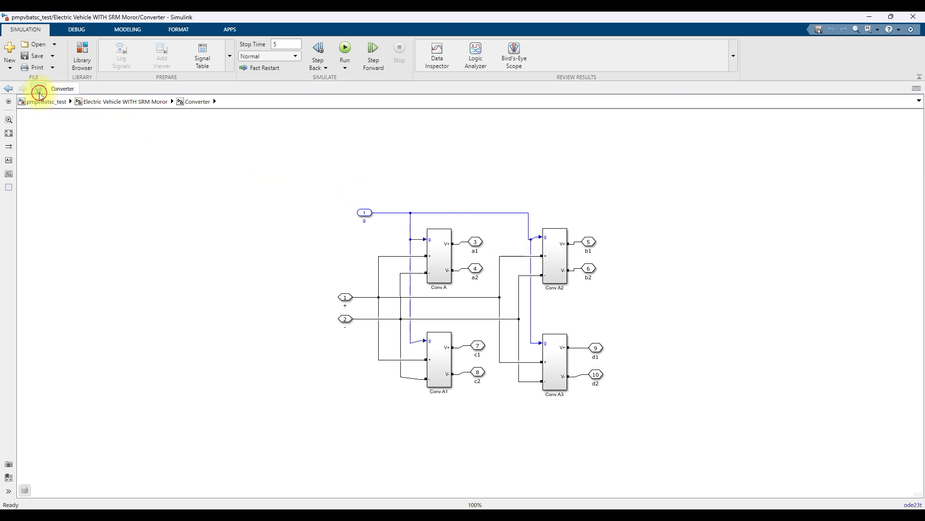
pyautogui.click(38, 89)
# Trace the speed feedback from Data Acquisition to Position_Sensor with the screen pen, clear the marks, and look inside Position_Sensor.
pyautogui.click(755, 244)
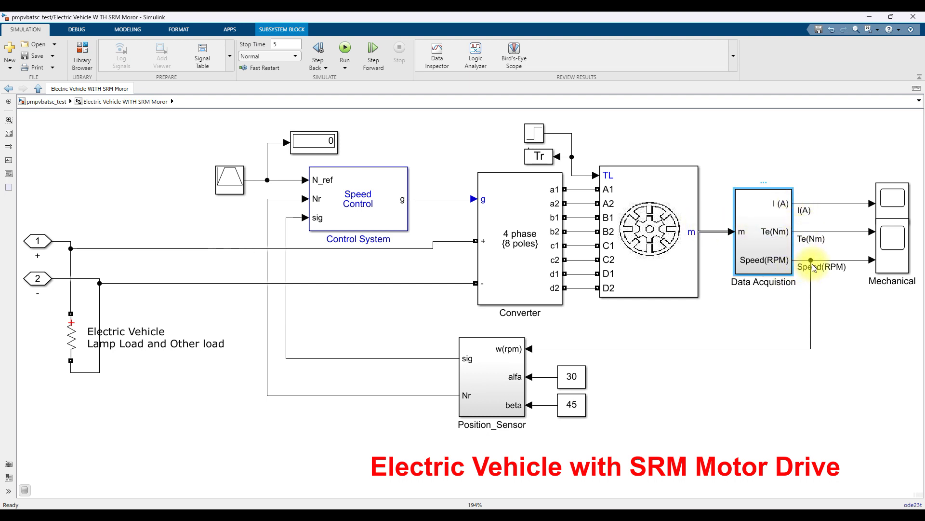
pyautogui.hotkey('ctrl', 'F5')
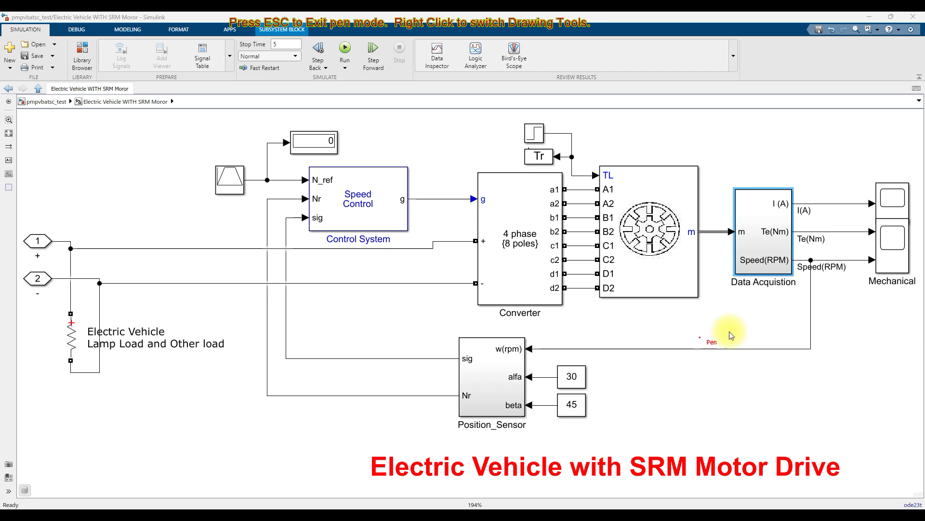
pyautogui.moveTo(792, 297); pyautogui.dragTo(714, 359)
pyautogui.moveTo(626, 363); pyautogui.dragTo(557, 354)
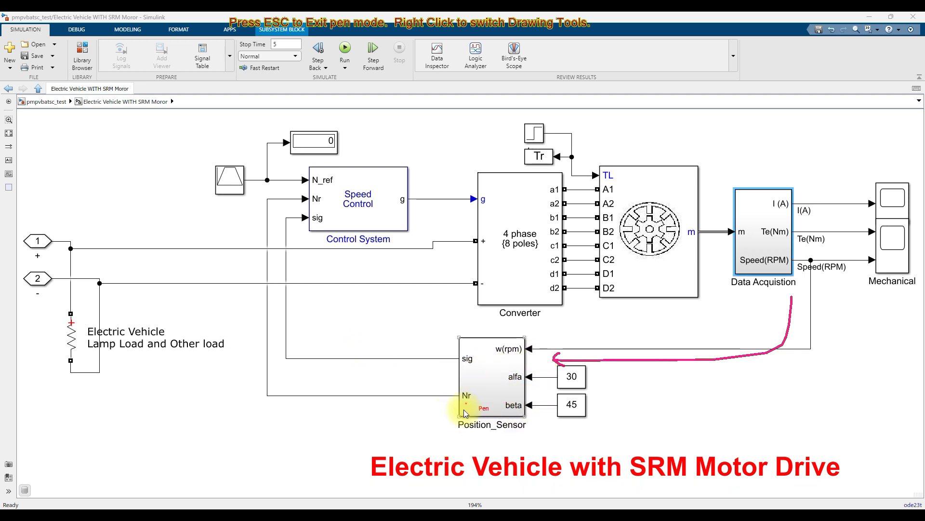
pyautogui.press('Escape')
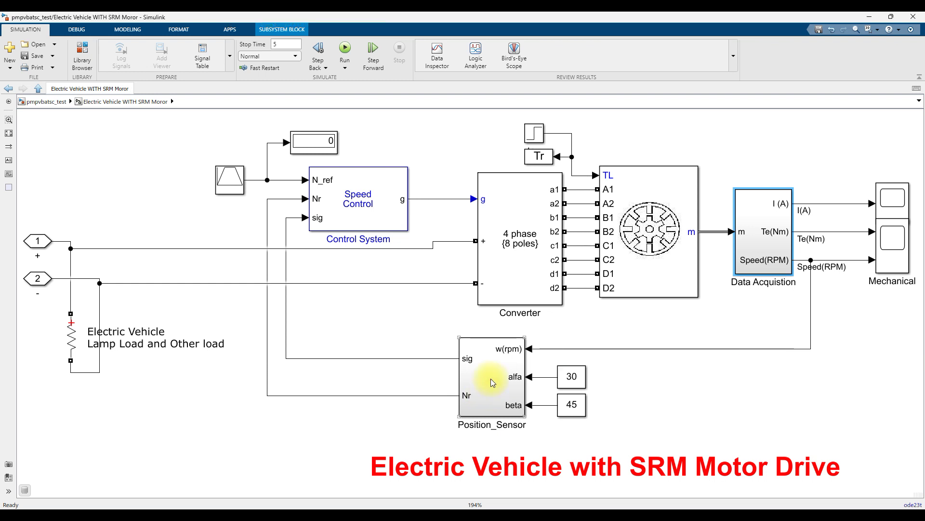
pyautogui.doubleClick(491, 377)
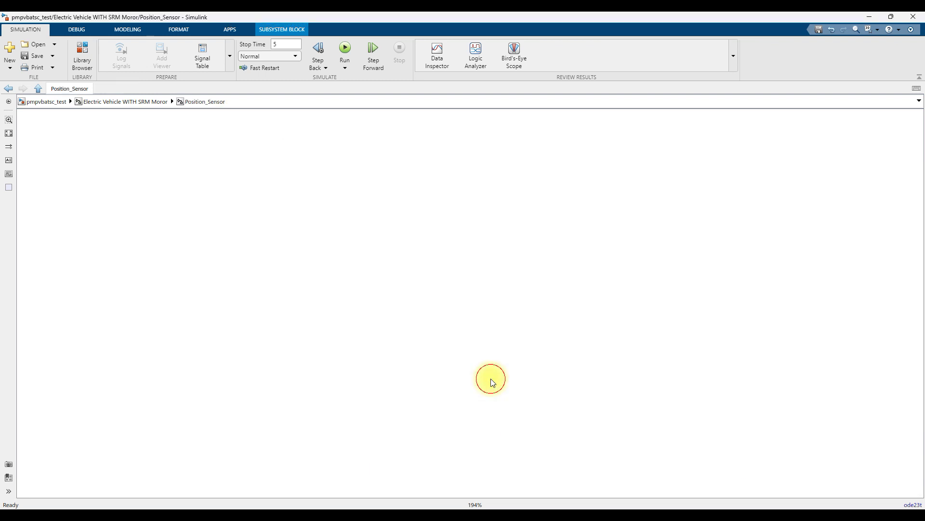
pyautogui.click(38, 89)
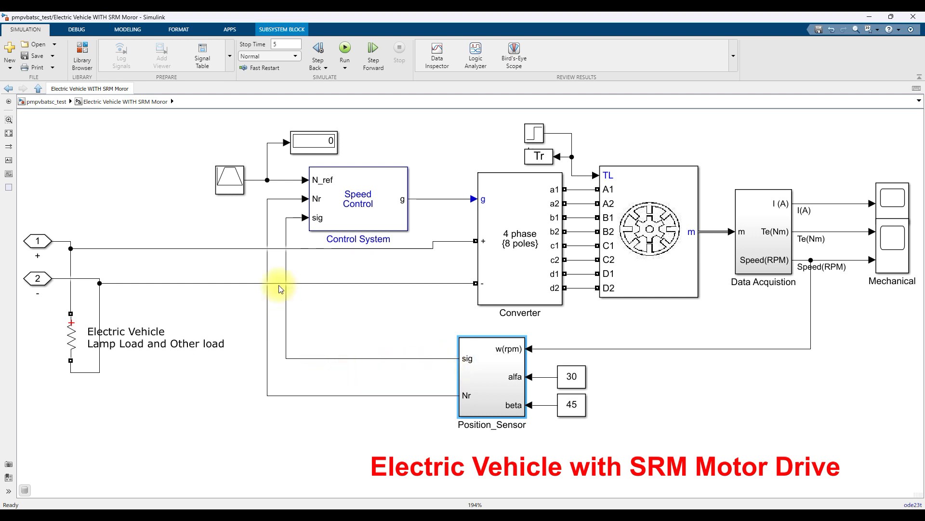
# Review the Repeating Sequence Interpolated block's output and time vectors, sketch the trapezoidal speed reference with the screen pen, and clear it.
pyautogui.click(233, 189)
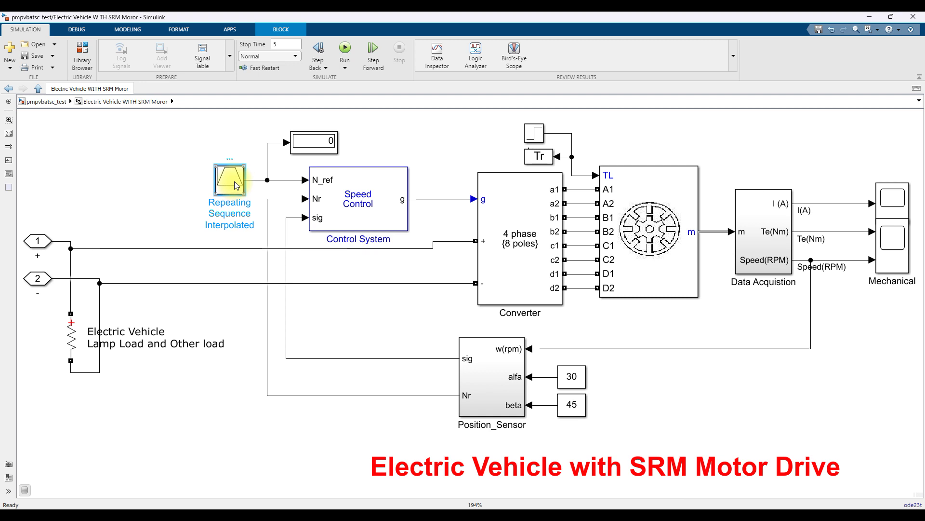
pyautogui.doubleClick(236, 185)
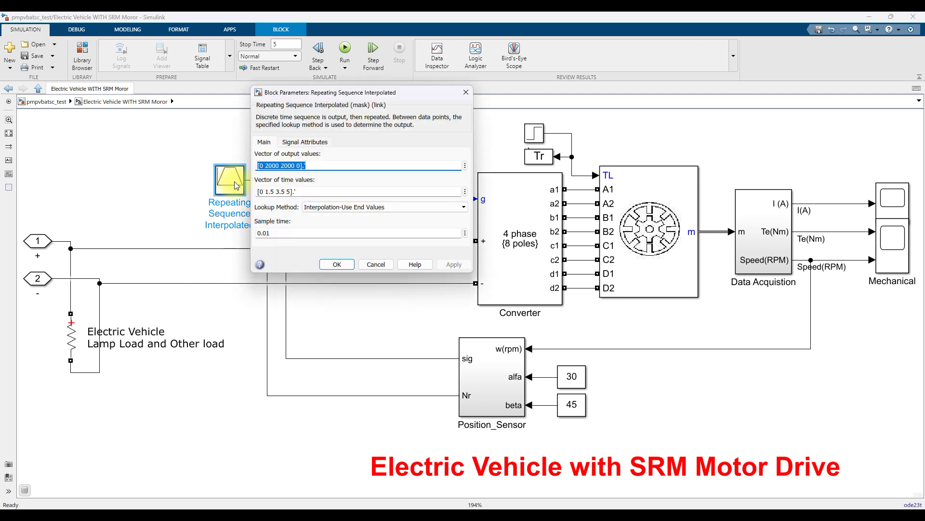
pyautogui.press('F12')
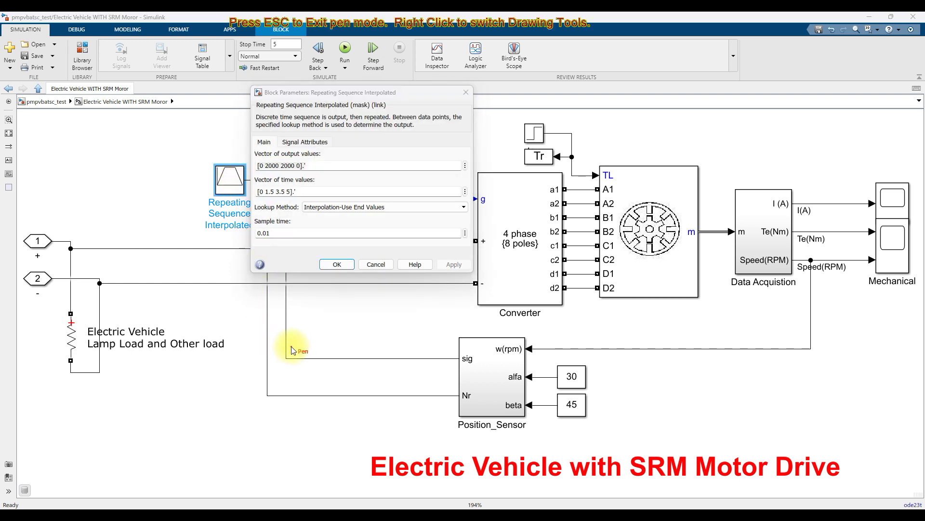
pyautogui.moveTo(290, 346); pyautogui.dragTo(338, 294)
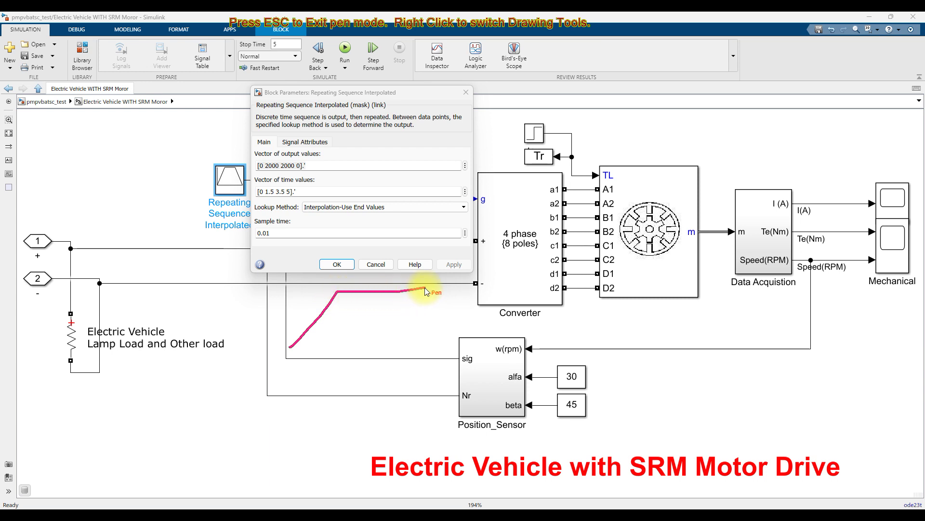
pyautogui.moveTo(426, 288); pyautogui.dragTo(477, 349)
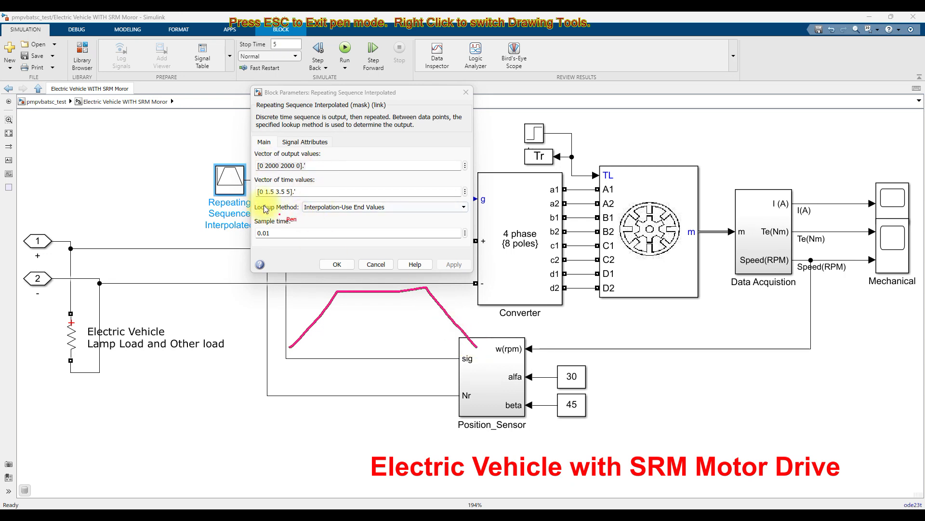
pyautogui.press('Escape')
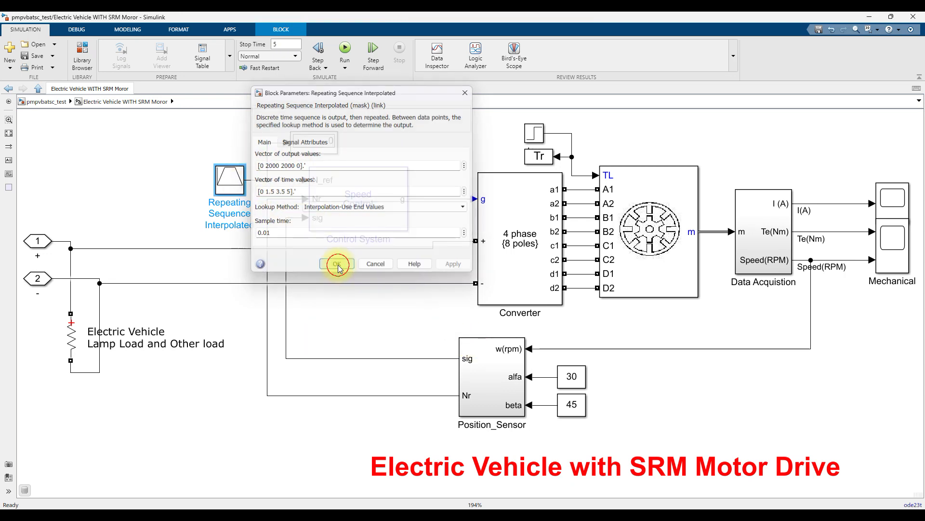
pyautogui.click(332, 263)
# Inspect the Control System subsystem's PI speed control and current comparison signals, and return to the Converter block it drives.
pyautogui.click(289, 199)
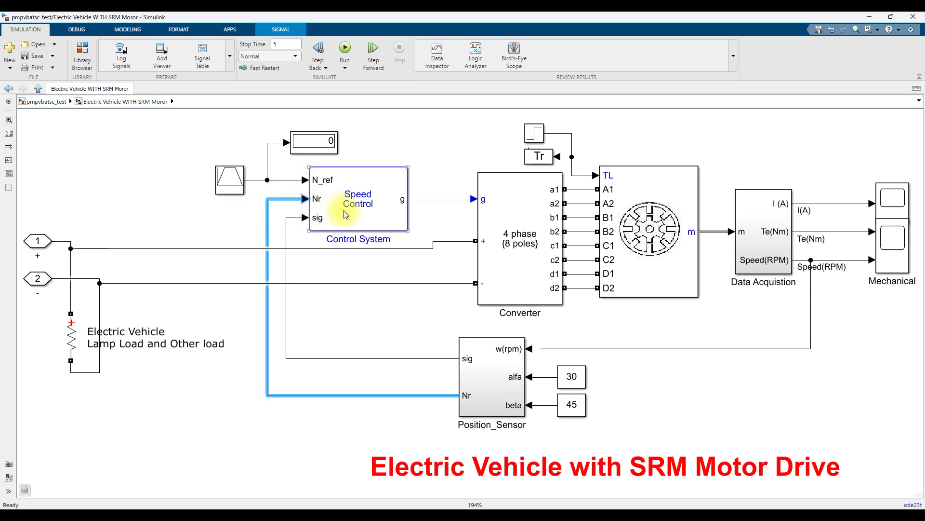
pyautogui.doubleClick(383, 210)
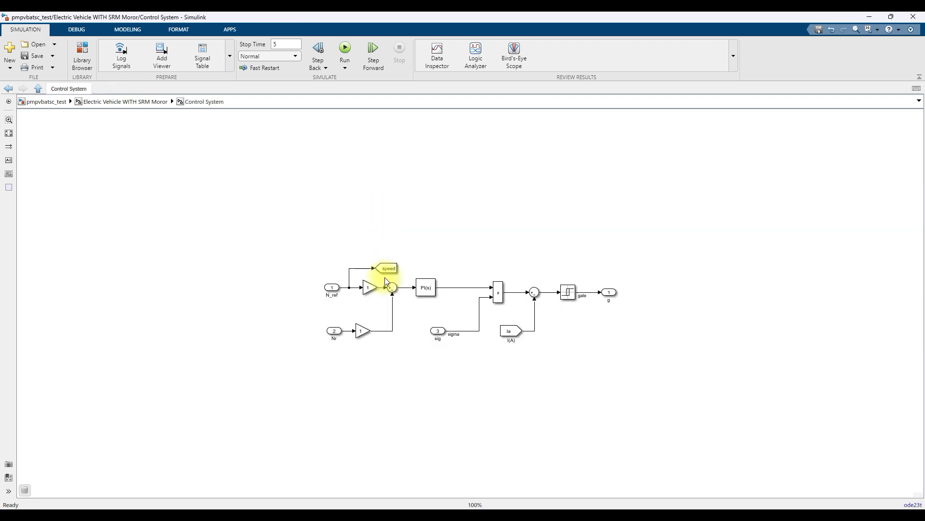
pyautogui.click(423, 294)
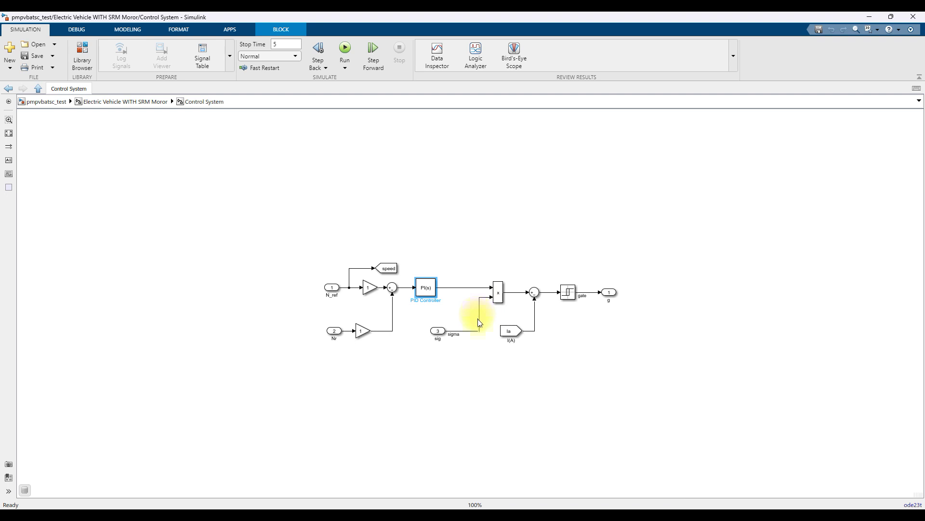
pyautogui.click(513, 293)
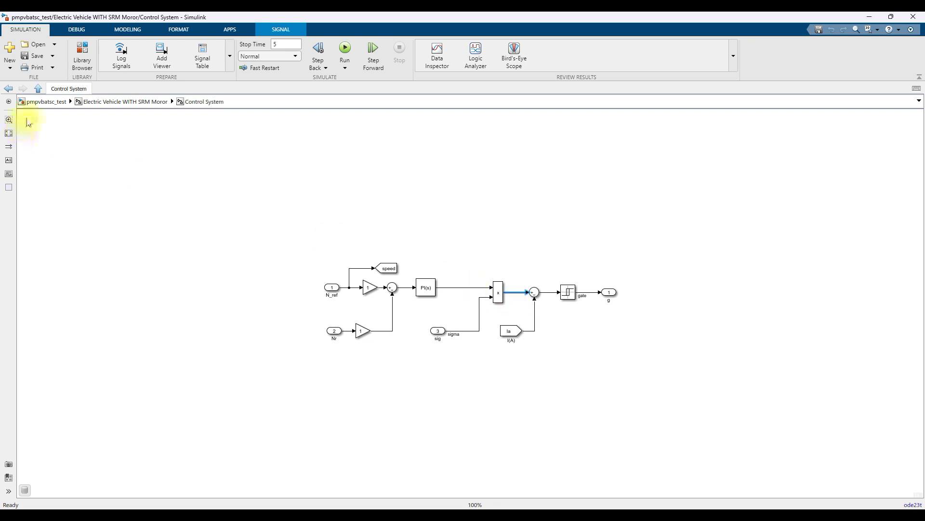
pyautogui.click(535, 312)
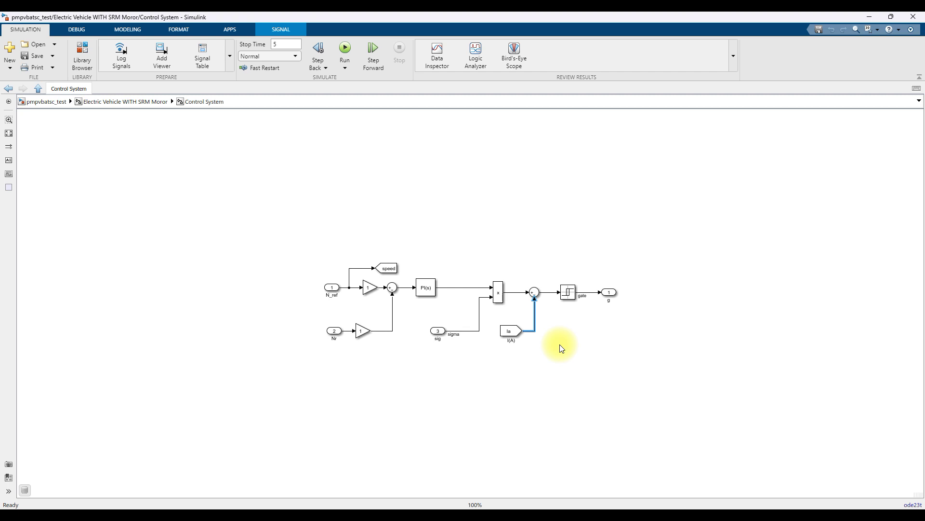
pyautogui.click(38, 88)
pyautogui.click(489, 188)
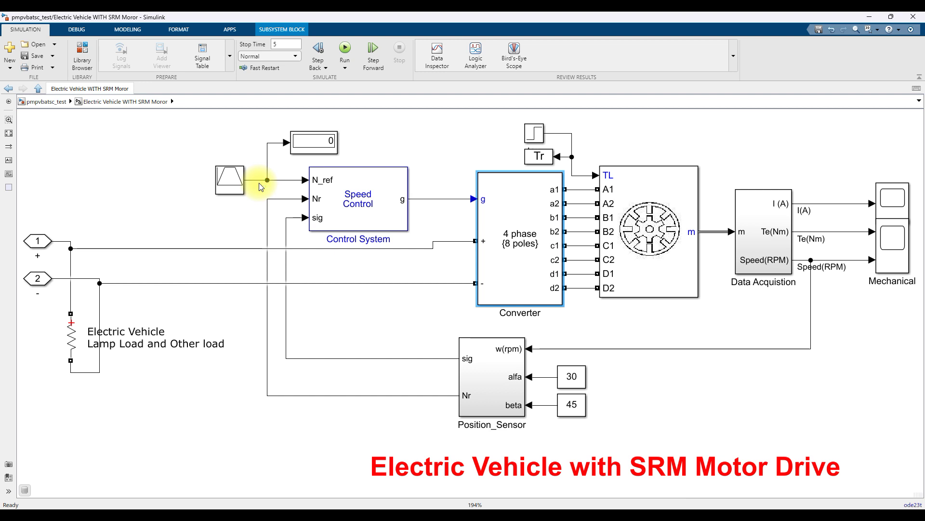
# Return to the top-level model and open the PV Measurement scope to view PV voltage, current and power.
pyautogui.click(39, 89)
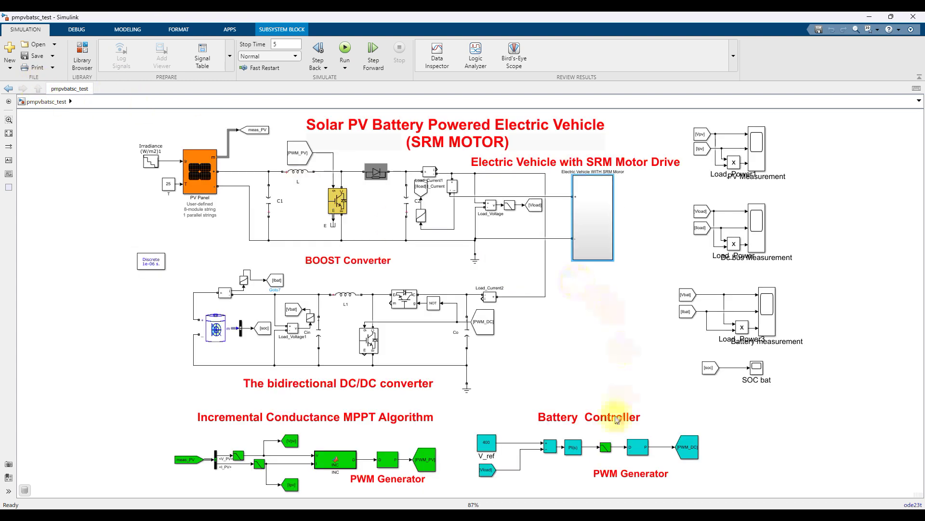
pyautogui.click(758, 147)
pyautogui.doubleClick(757, 147)
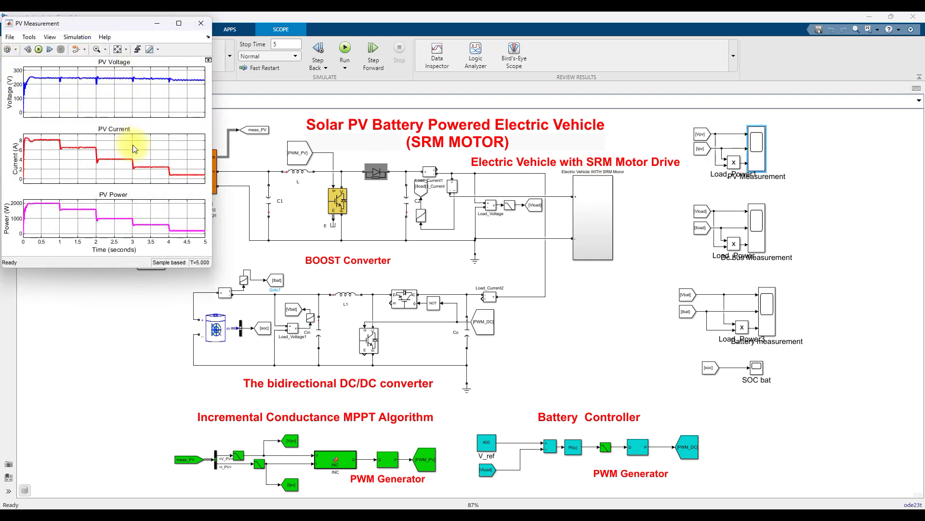
# Open the Dc bus Measurement scope to review DC bus voltage, vehicle input current and power, and return to the line feeding the vehicle subsystem.
pyautogui.click(760, 218)
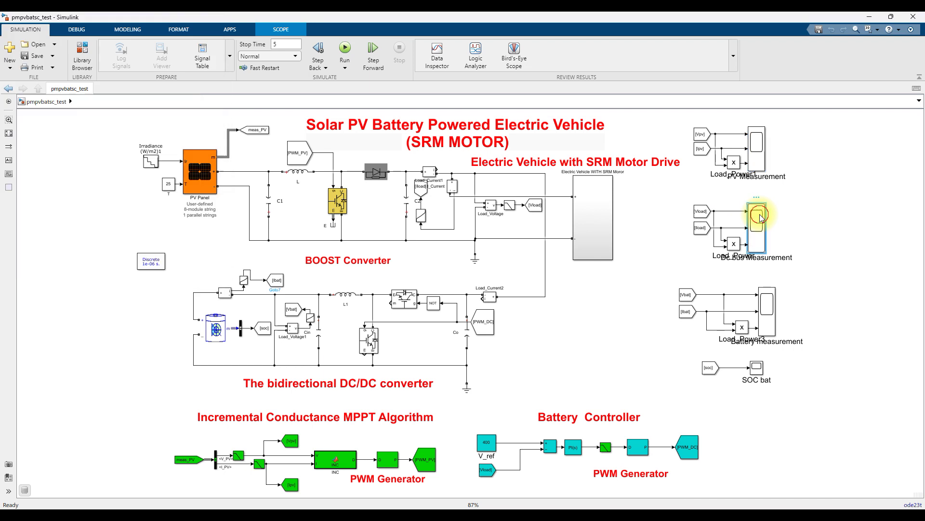
pyautogui.doubleClick(760, 218)
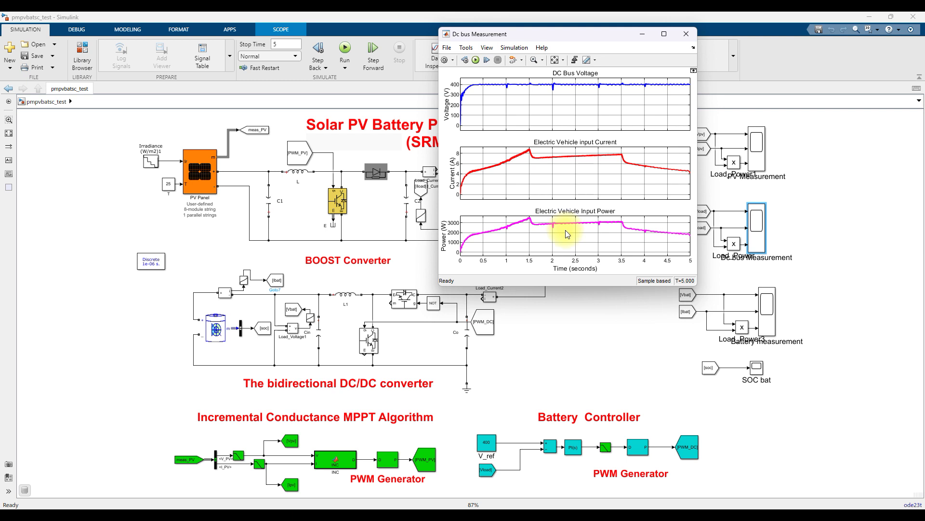
pyautogui.click(594, 301)
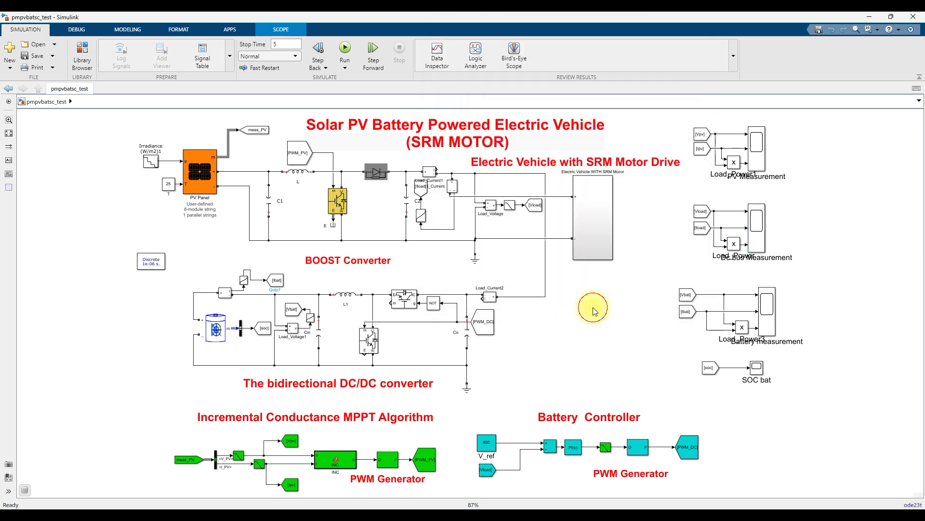
pyautogui.click(558, 197)
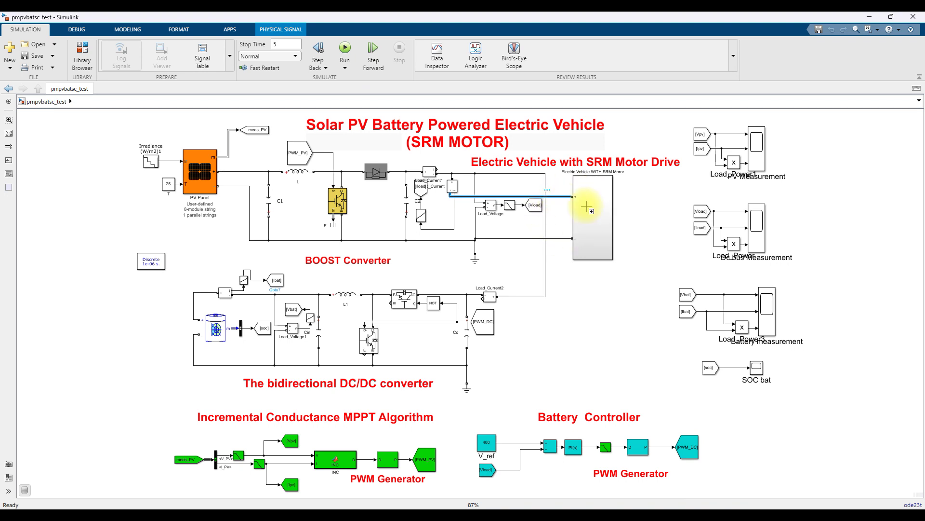
# Open the Battery measurement scope to review battery voltage, current and power, and check the SOC bat scope.
pyautogui.click(766, 301)
pyautogui.doubleClick(765, 302)
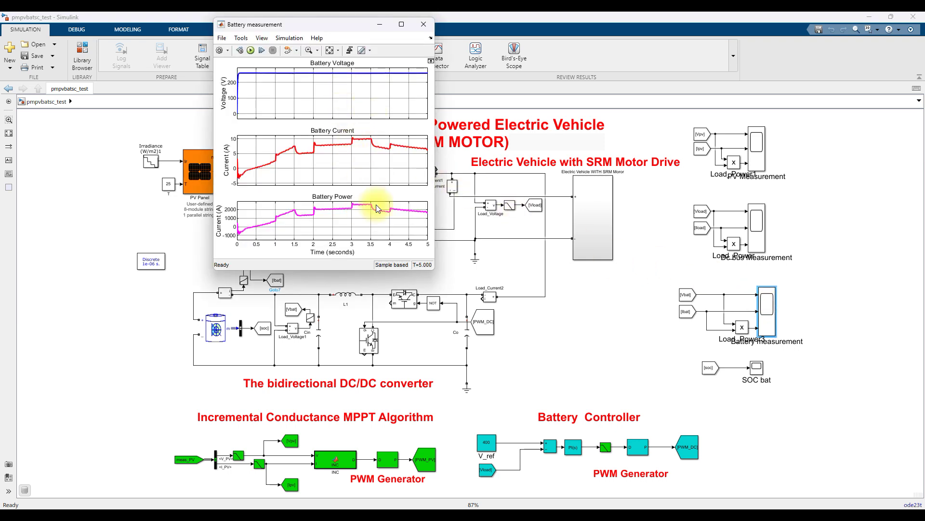
pyautogui.doubleClick(759, 370)
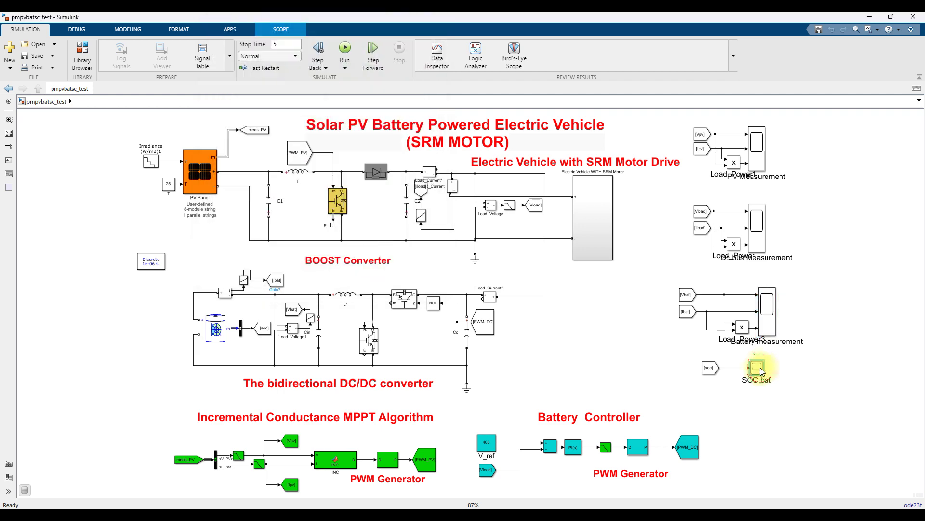
pyautogui.click(627, 361)
# Bring up the motor's flux and current scope over the model and examine its voltage, flux and current waveforms.
pyautogui.moveTo(620, 506)
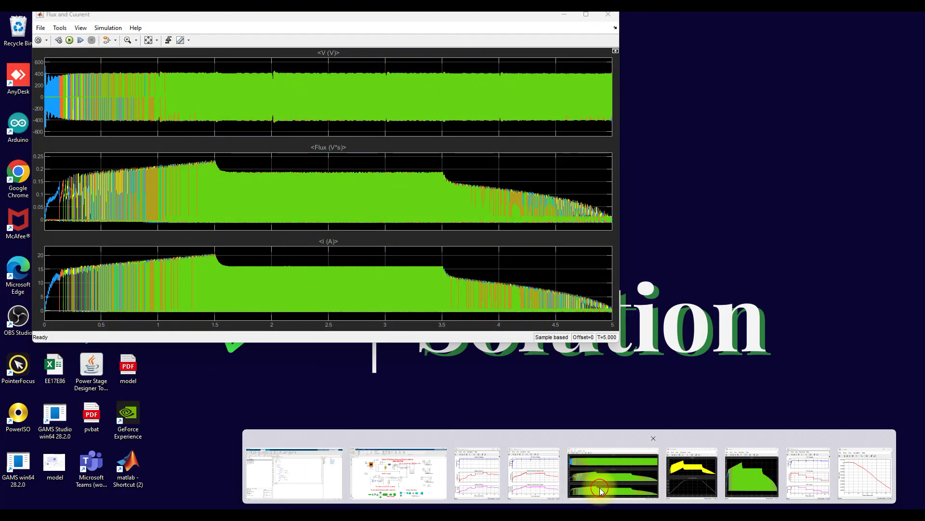
pyautogui.click(613, 475)
pyautogui.moveTo(143, 16); pyautogui.dragTo(163, 54)
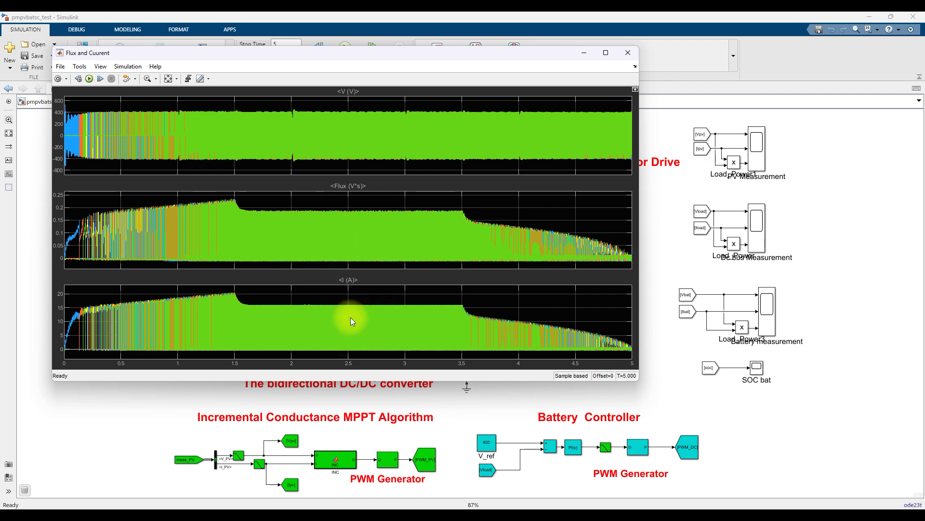
# Show the Mechanical scope to review torque and speed, minimize the flux and current scope, and move the Mechanical scope clear of the model's title.
pyautogui.moveTo(621, 506)
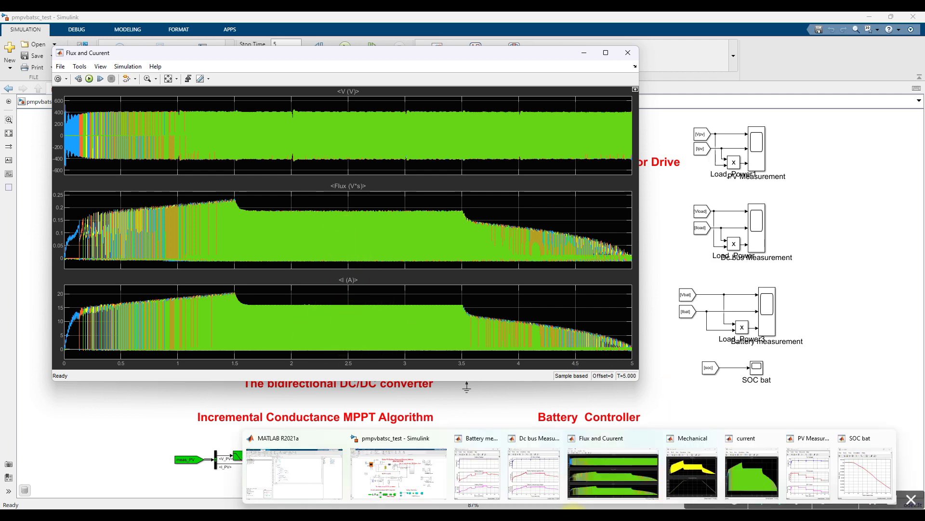
pyautogui.click(682, 480)
pyautogui.moveTo(164, 253); pyautogui.dragTo(390, 142)
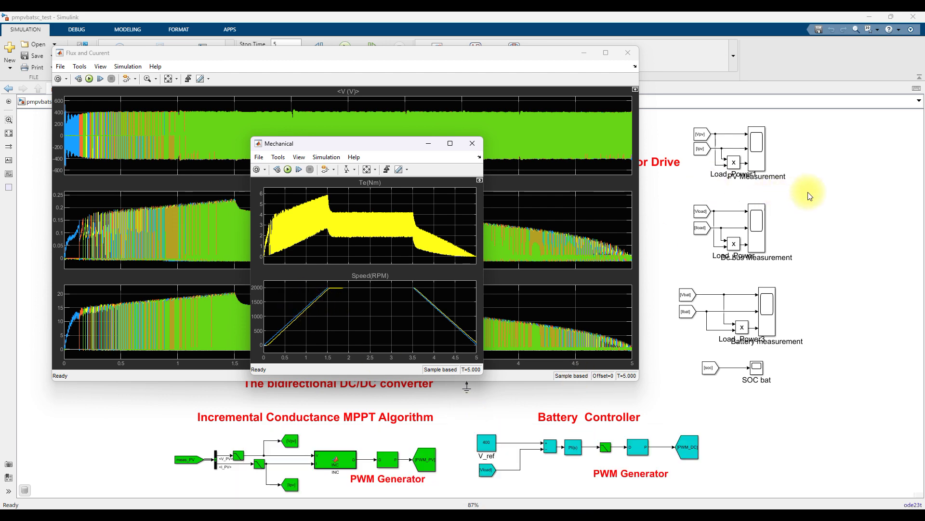
pyautogui.click(584, 53)
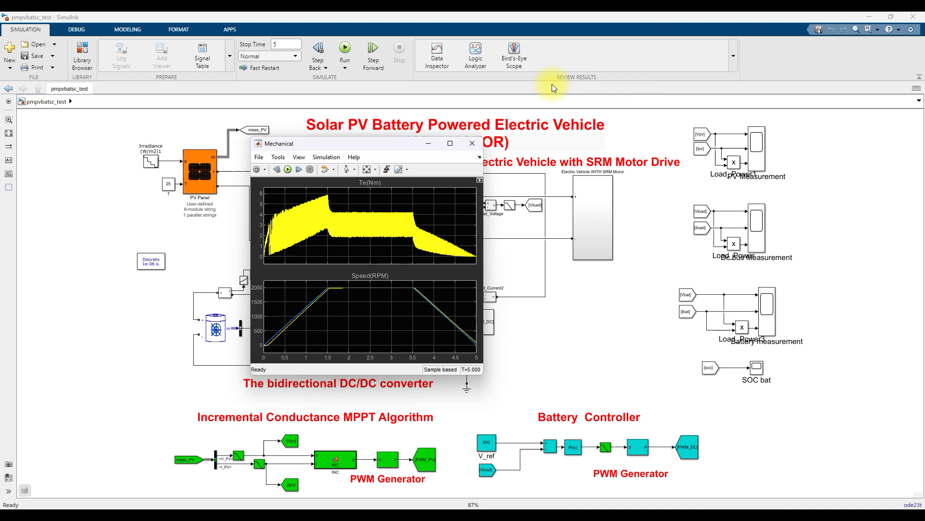
pyautogui.moveTo(364, 146); pyautogui.dragTo(683, 229)
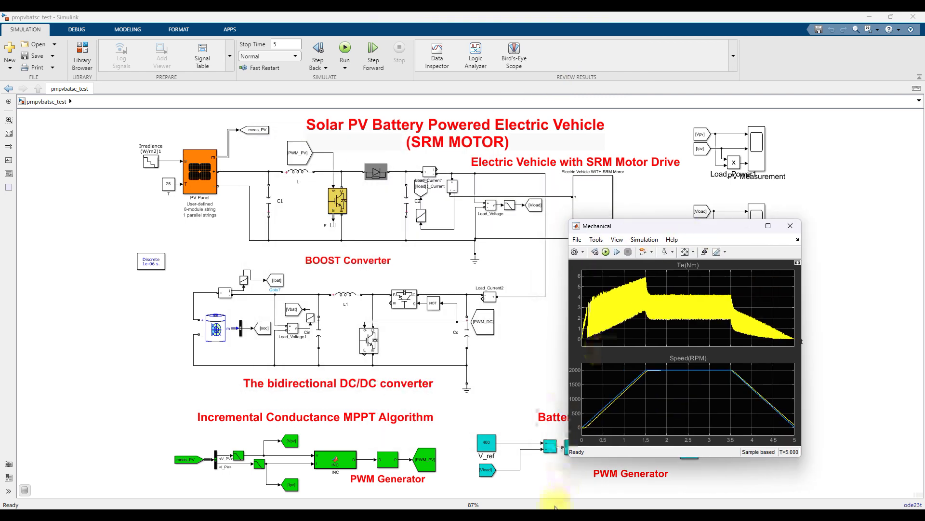
# Bring the Battery measurement, Dc bus Measurement, PV Measurement and SOC bat scopes back on screen together.
pyautogui.moveTo(566, 505)
pyautogui.click(482, 459)
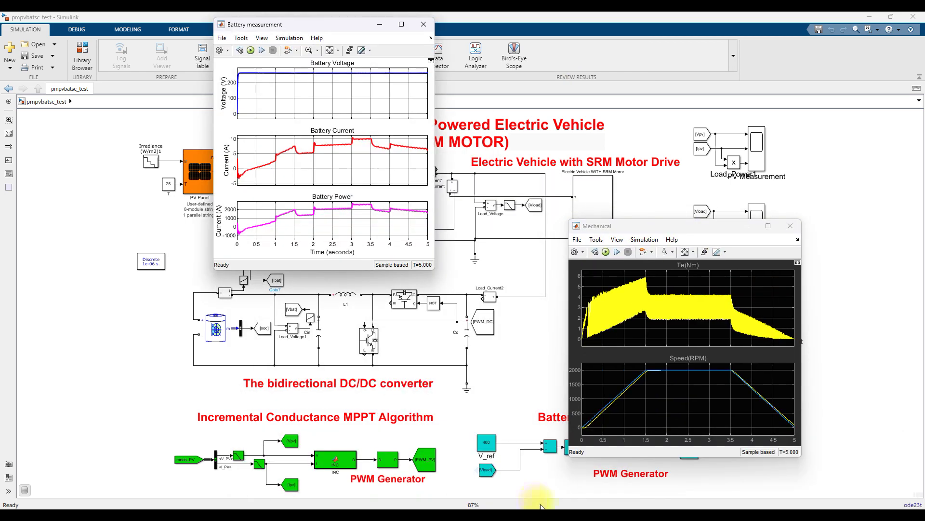
pyautogui.click(530, 472)
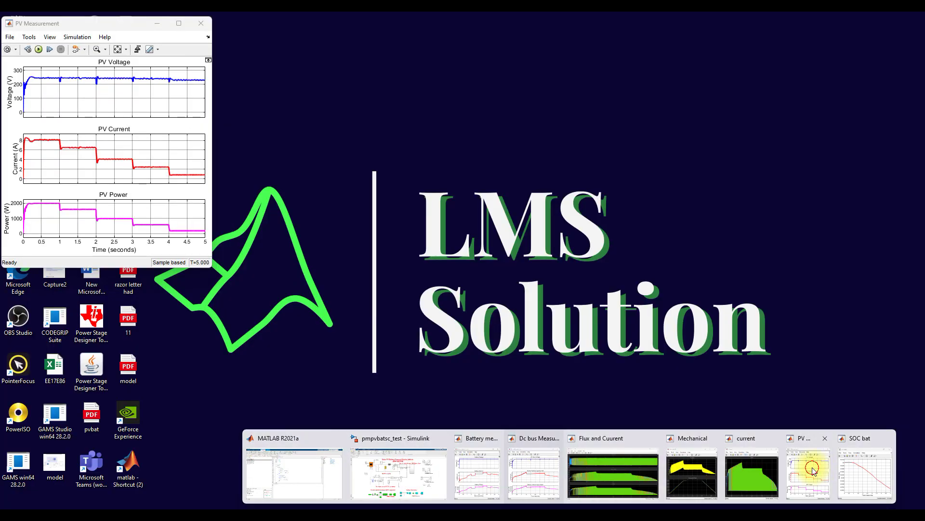
pyautogui.click(817, 469)
pyautogui.moveTo(567, 505)
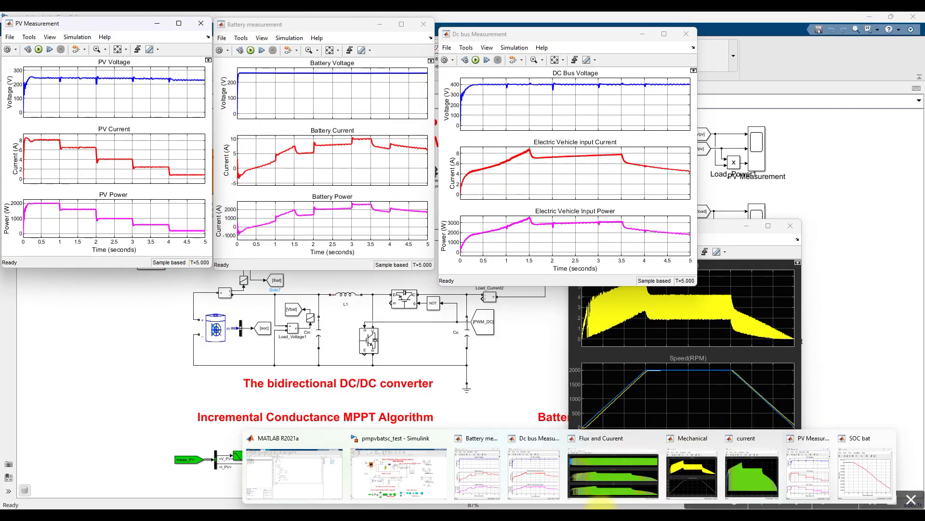
pyautogui.click(870, 473)
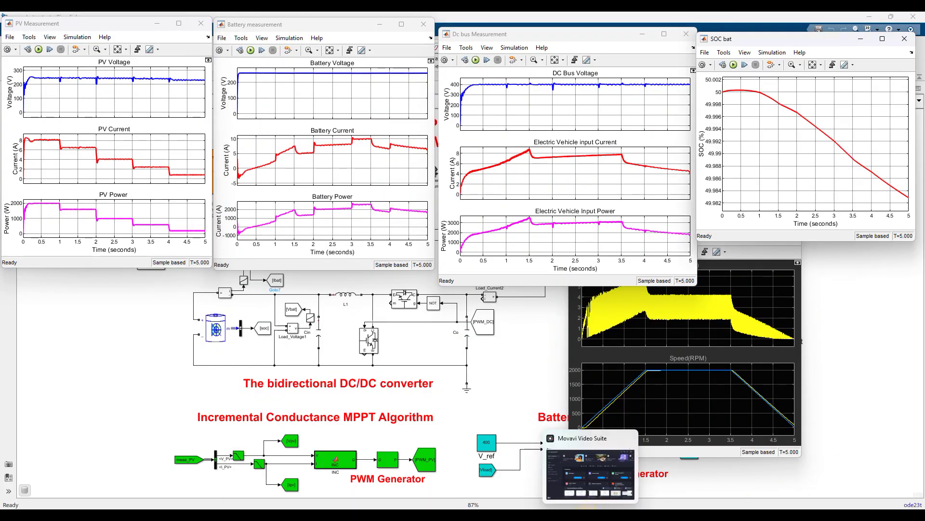
pyautogui.moveTo(566, 505)
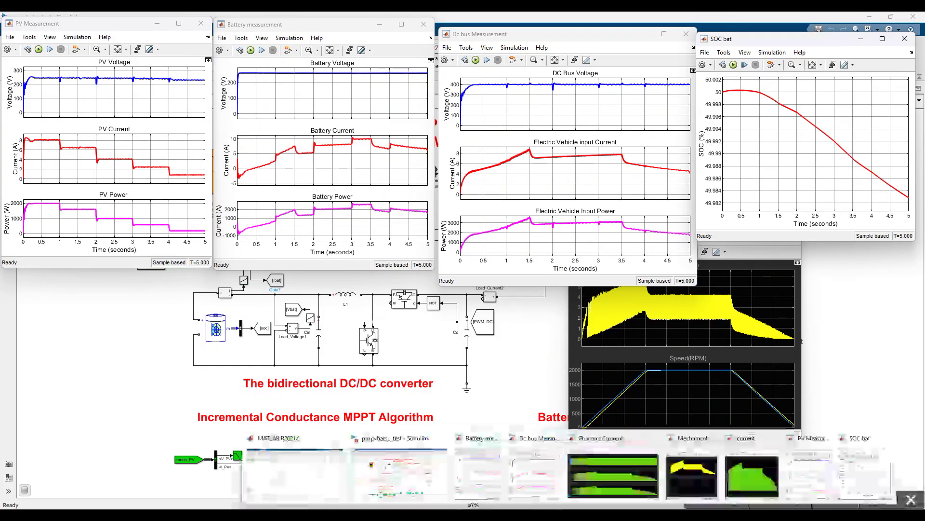
# Arrange the scope windows with Mechanical below the Battery measurement plots and the Dc bus and SOC bat scopes aligned in one row.
pyautogui.click(742, 253)
pyautogui.moveTo(683, 226); pyautogui.dragTo(318, 277)
pyautogui.moveTo(516, 35); pyautogui.dragTo(510, 24)
pyautogui.moveTo(712, 41); pyautogui.dragTo(709, 27)
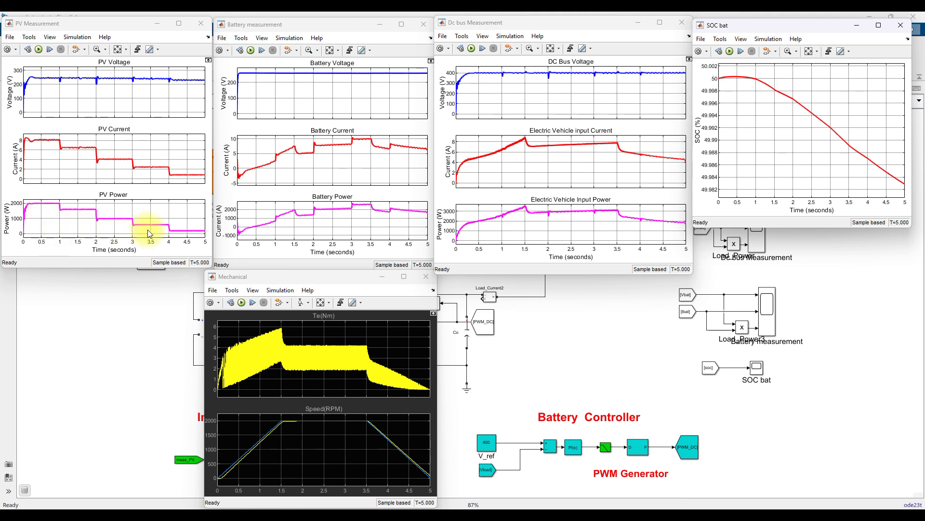
# Review the Irradiance block's time and amplitude vectors and close its parameters without changing them.
pyautogui.click(145, 285)
pyautogui.doubleClick(152, 164)
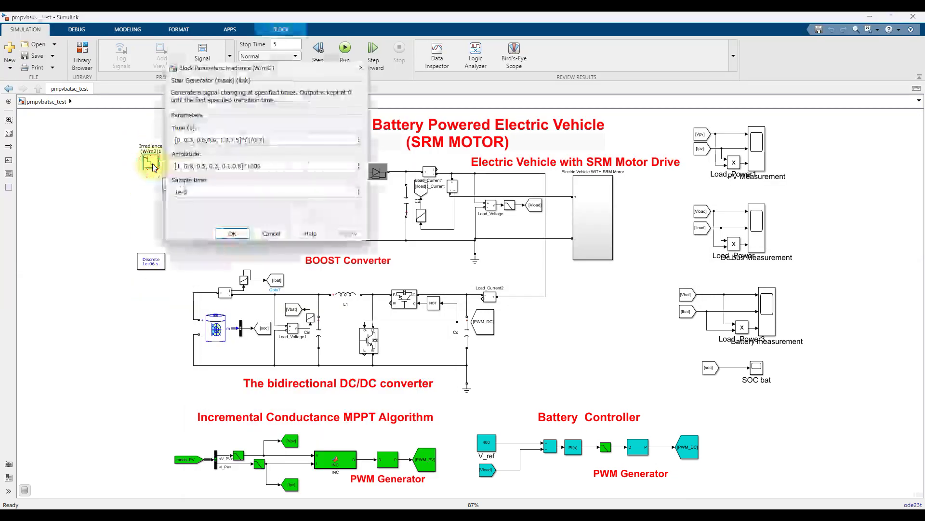
pyautogui.tripleClick(251, 166)
pyautogui.click(184, 168)
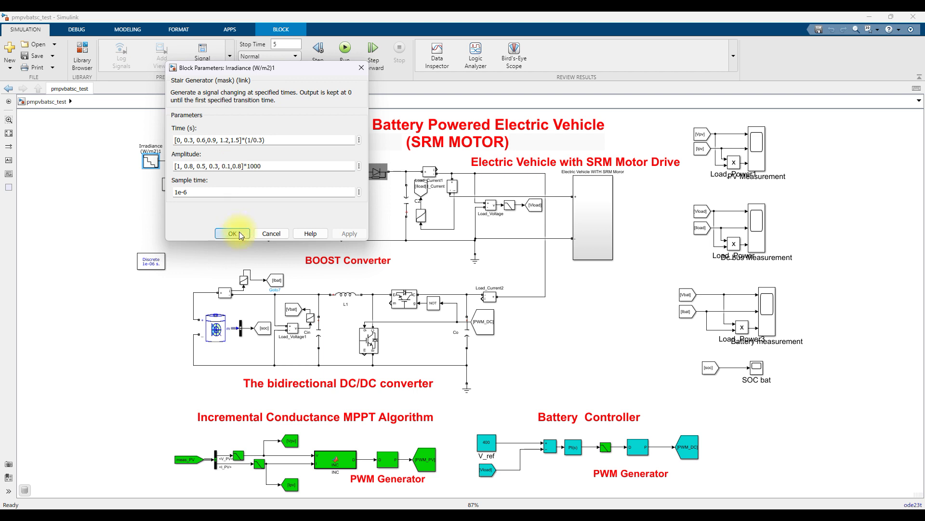
pyautogui.tripleClick(232, 165)
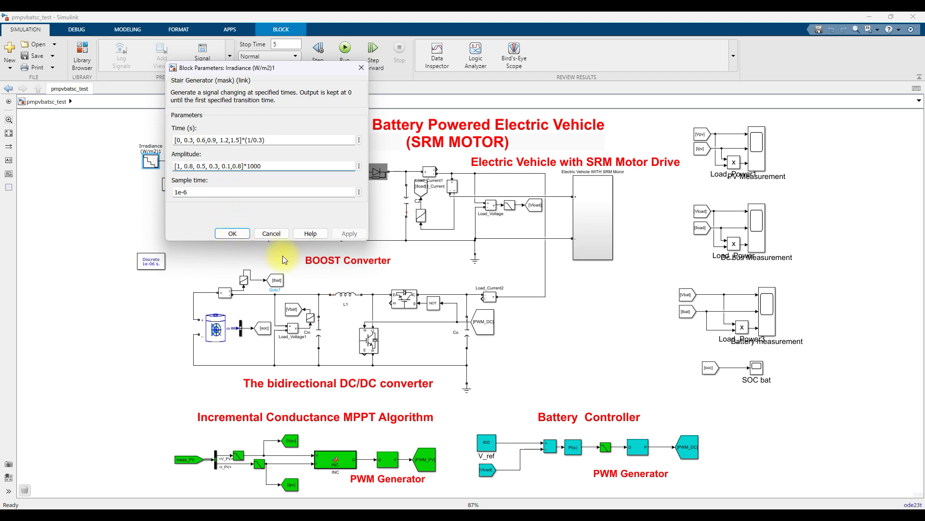
pyautogui.click(233, 234)
pyautogui.click(236, 234)
# Redisplay the Battery, Dc bus, PV, SOC bat and Mechanical scopes side by side to compare the power flow with motor speed.
pyautogui.moveTo(520, 504)
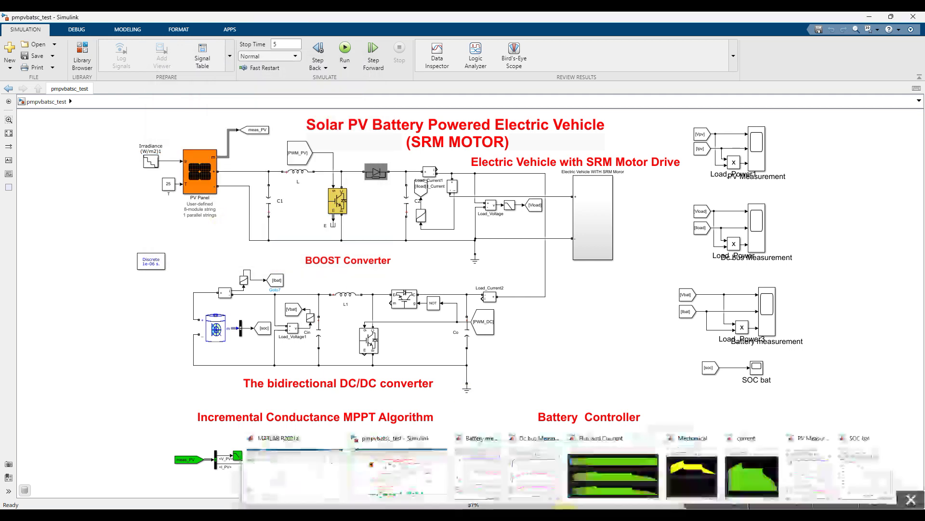
pyautogui.click(482, 475)
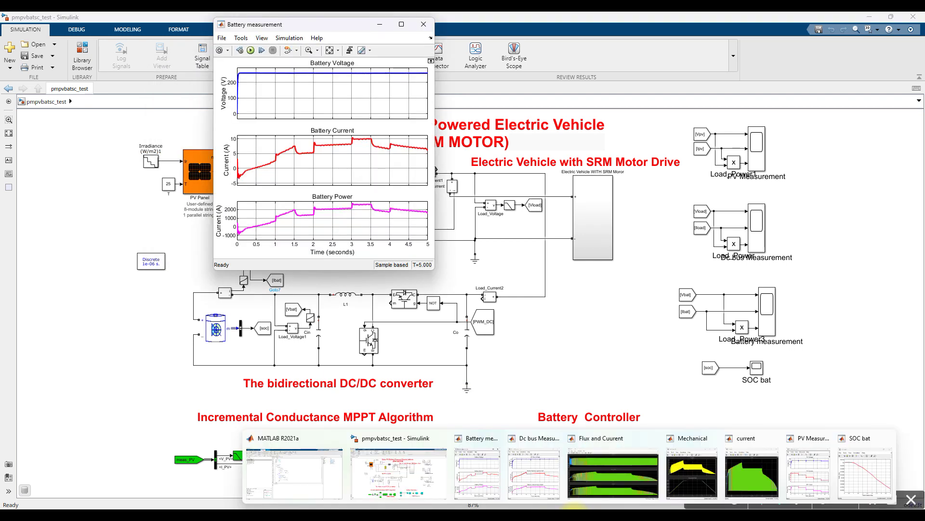
pyautogui.click(535, 487)
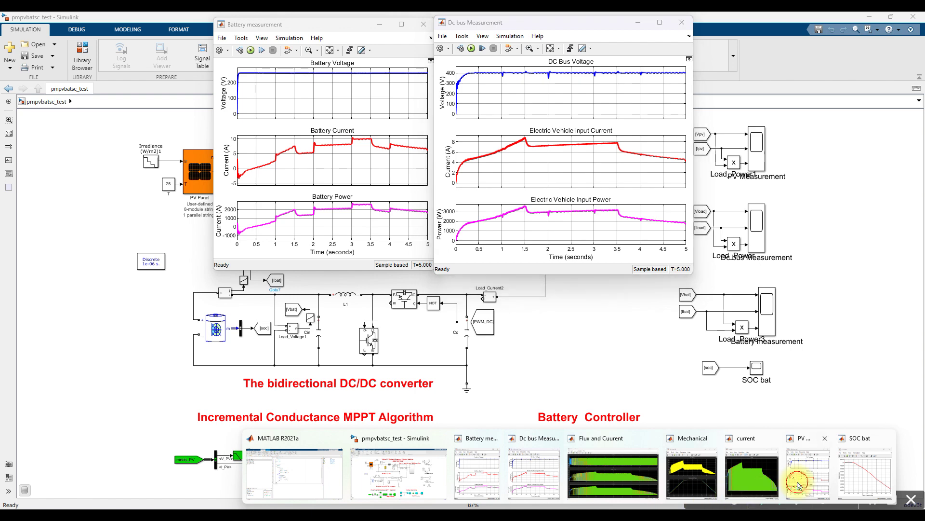
pyautogui.click(798, 487)
pyautogui.moveTo(540, 503)
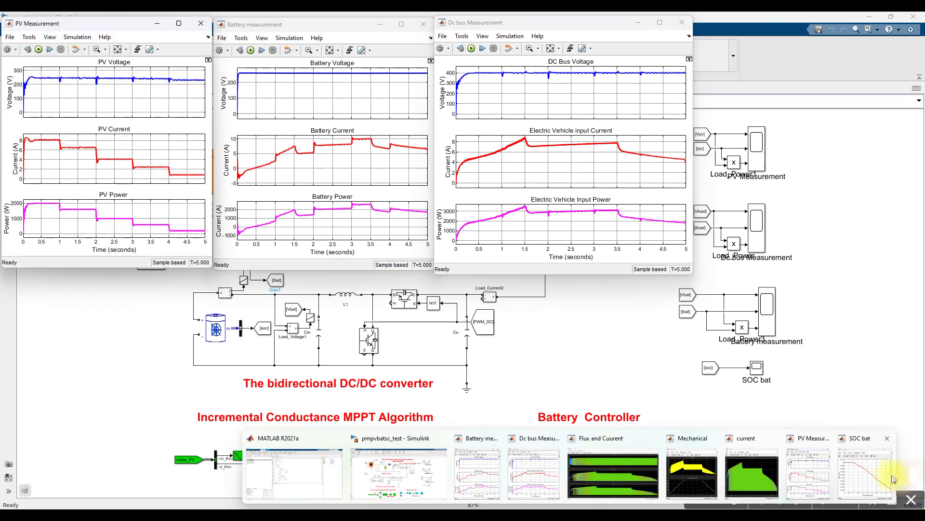
pyautogui.click(877, 479)
pyautogui.moveTo(609, 504)
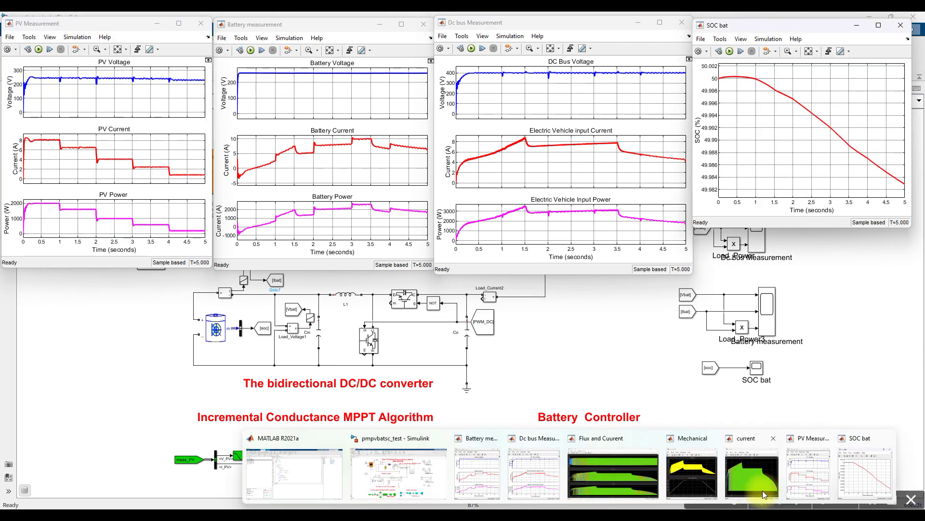
pyautogui.click(689, 457)
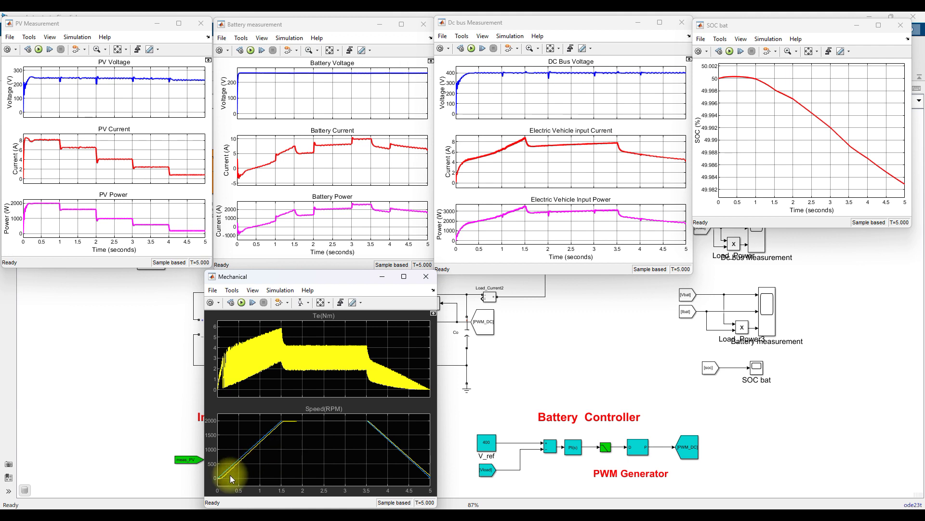
# Trace the motor speed curve and the Electric Vehicle Input Power curve with the screen pen, and clear the marks.
pyautogui.hotkey('ctrl', 'alt', 'p')
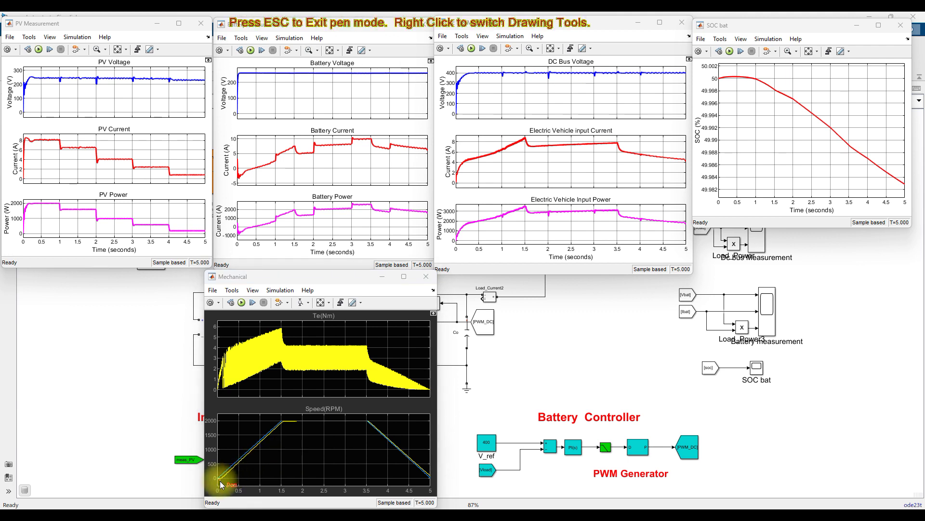
pyautogui.moveTo(221, 481)
pyautogui.mouseDown()
pyautogui.moveTo(280, 423)
pyautogui.moveTo(318, 418)
pyautogui.moveTo(368, 420)
pyautogui.moveTo(432, 476)
pyautogui.mouseUp()
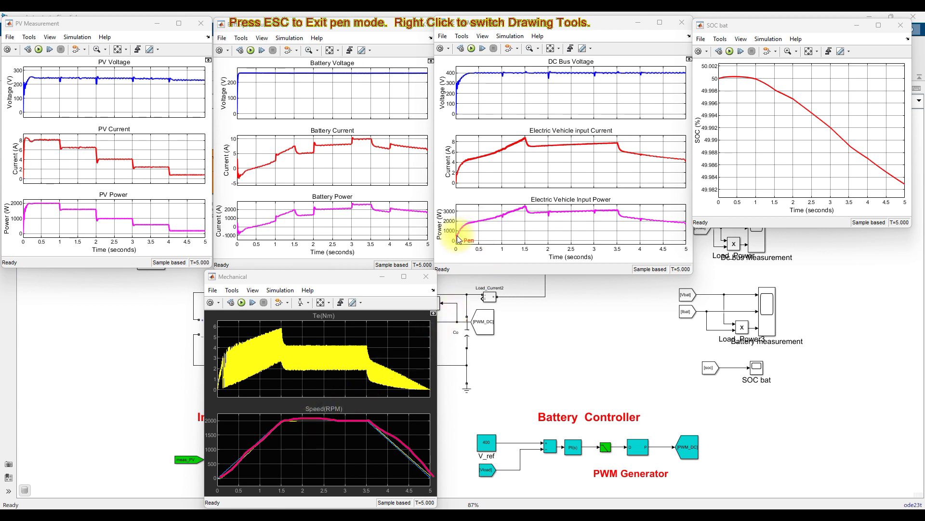
pyautogui.moveTo(457, 239)
pyautogui.mouseDown()
pyautogui.moveTo(525, 206)
pyautogui.moveTo(585, 211)
pyautogui.mouseUp()
pyautogui.moveTo(658, 220); pyautogui.dragTo(680, 220)
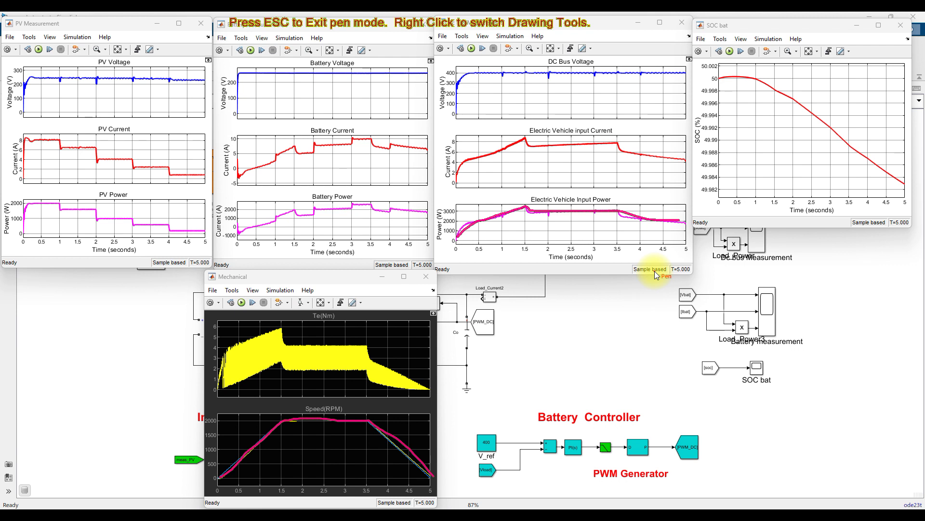
pyautogui.press('Escape')
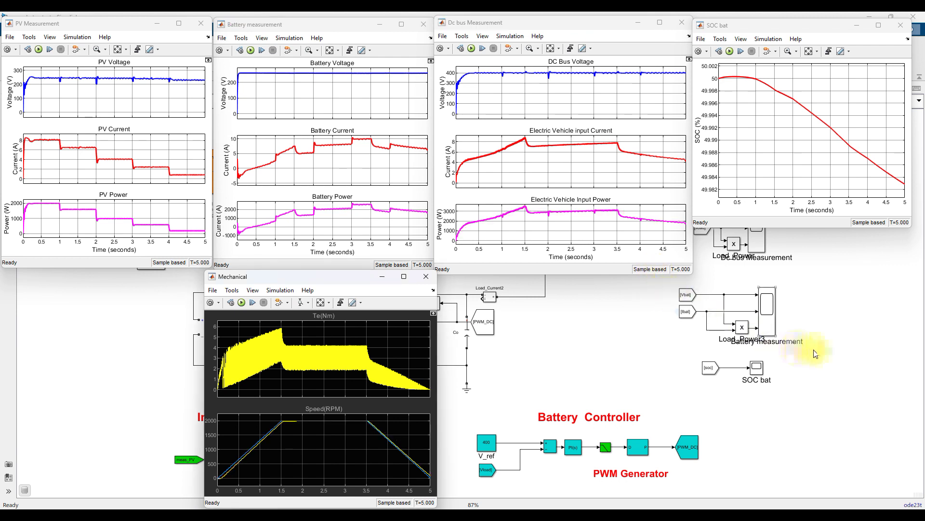